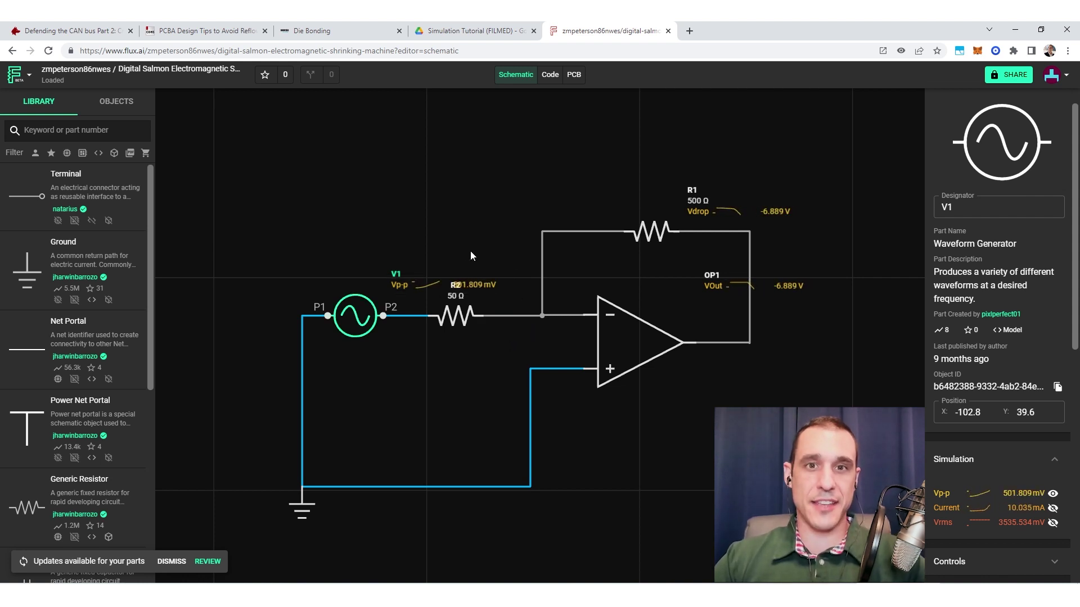
Pan the op-amp demo schematic to shift the view.
{"action": "left_click_drag", "start_coordinate": [459, 381], "coordinate": [459, 352]}
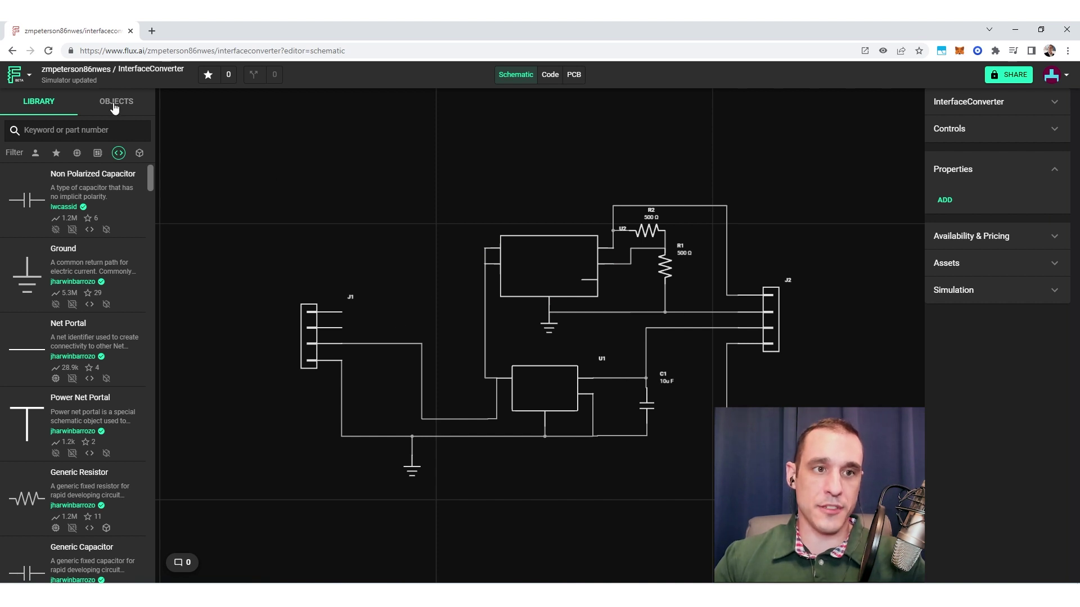
{"action": "left_click", "coordinate": [26, 77]}
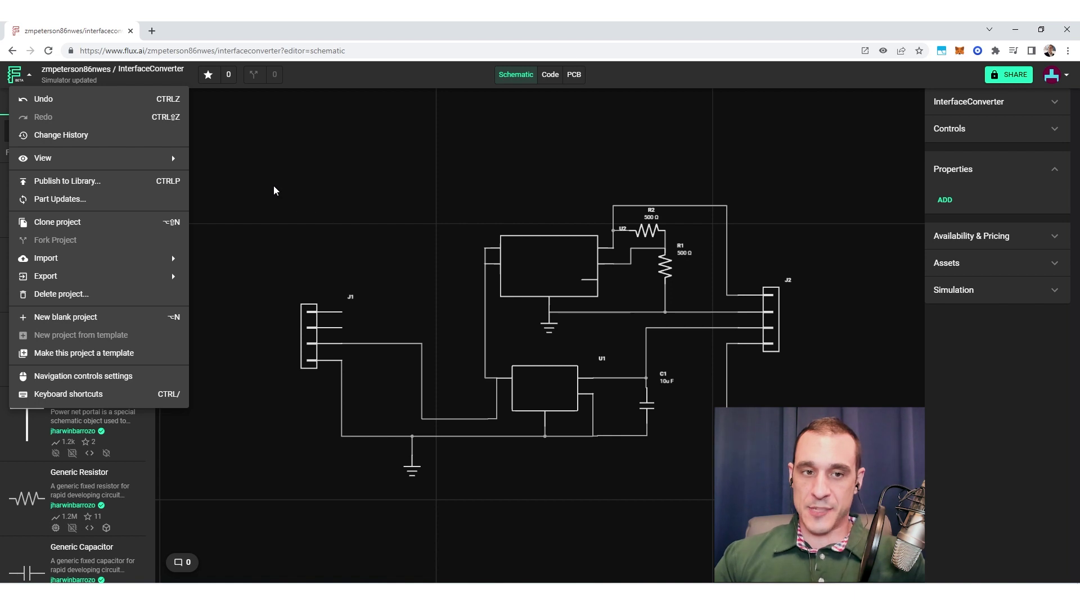
{"action": "left_click", "coordinate": [258, 189]}
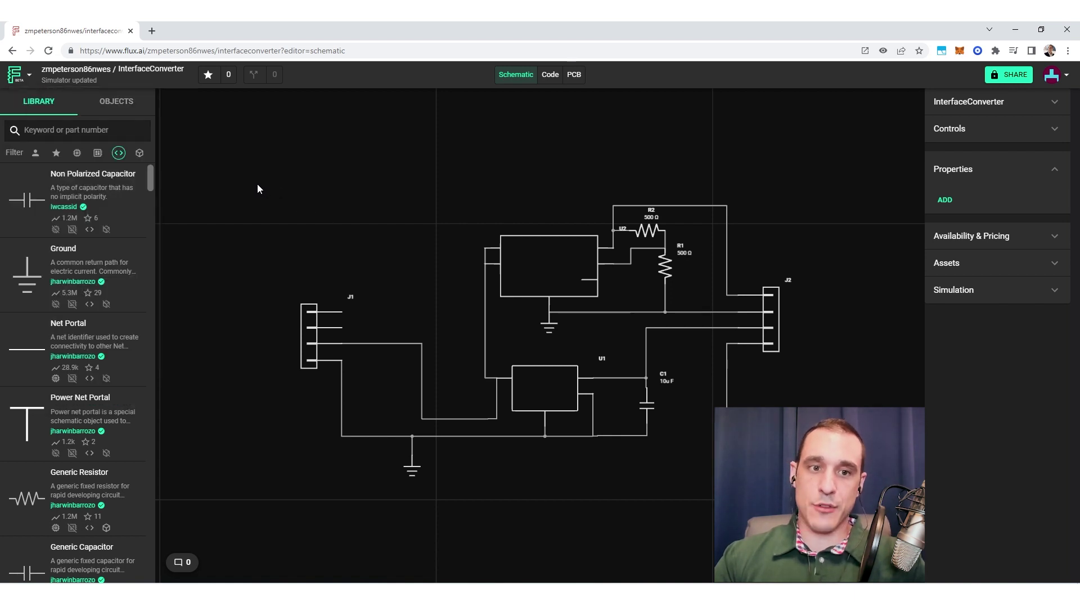
Expand the project's Simulation settings, then open and close the simulator docs page.
{"action": "left_click", "coordinate": [1055, 293]}
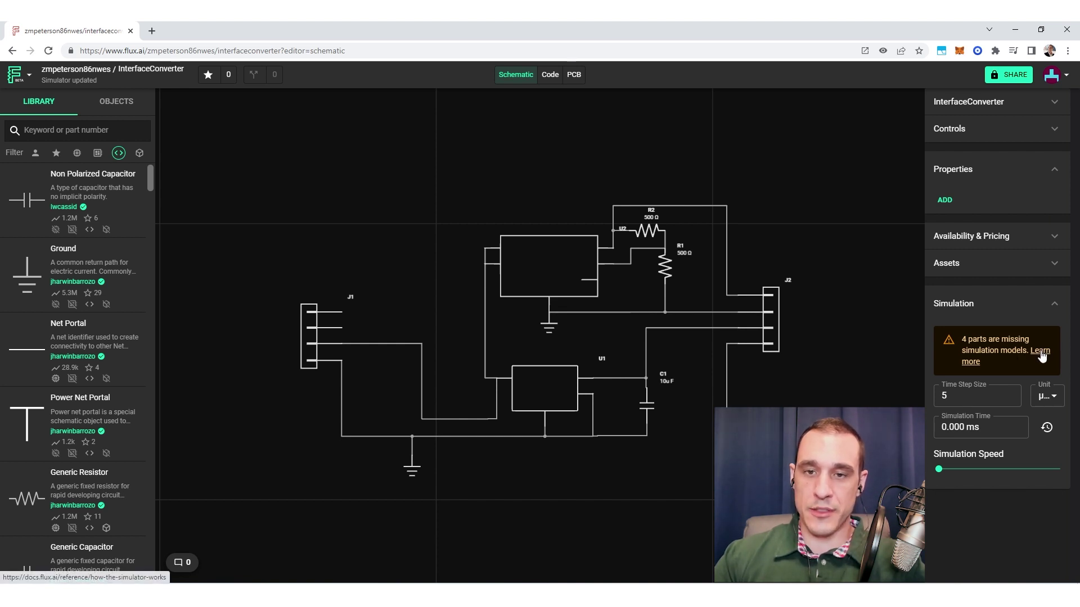
{"action": "left_click", "coordinate": [1040, 352]}
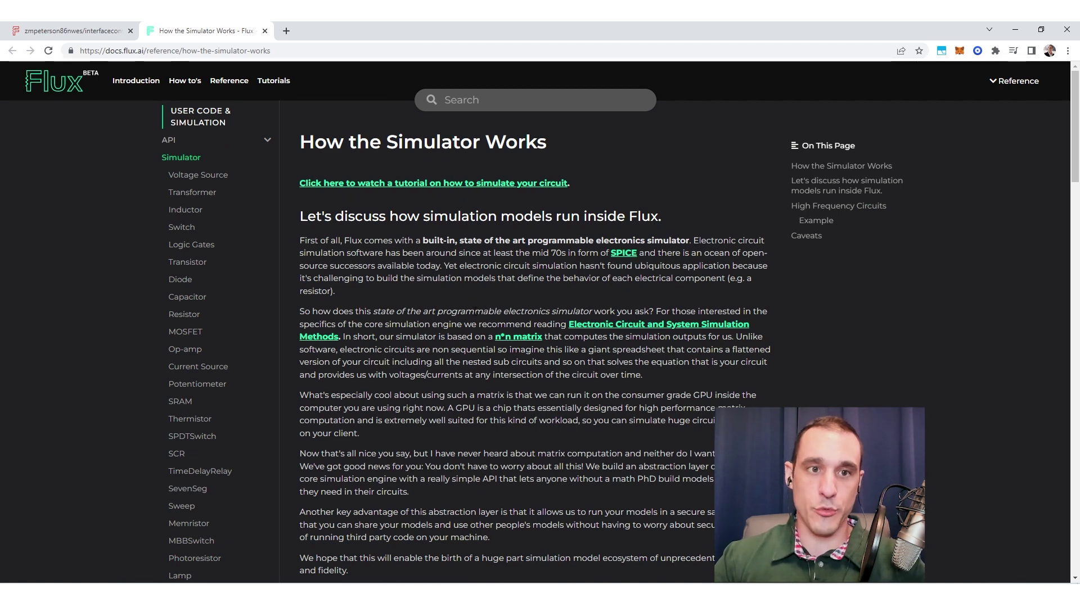
{"action": "key", "text": "ctrl+w"}
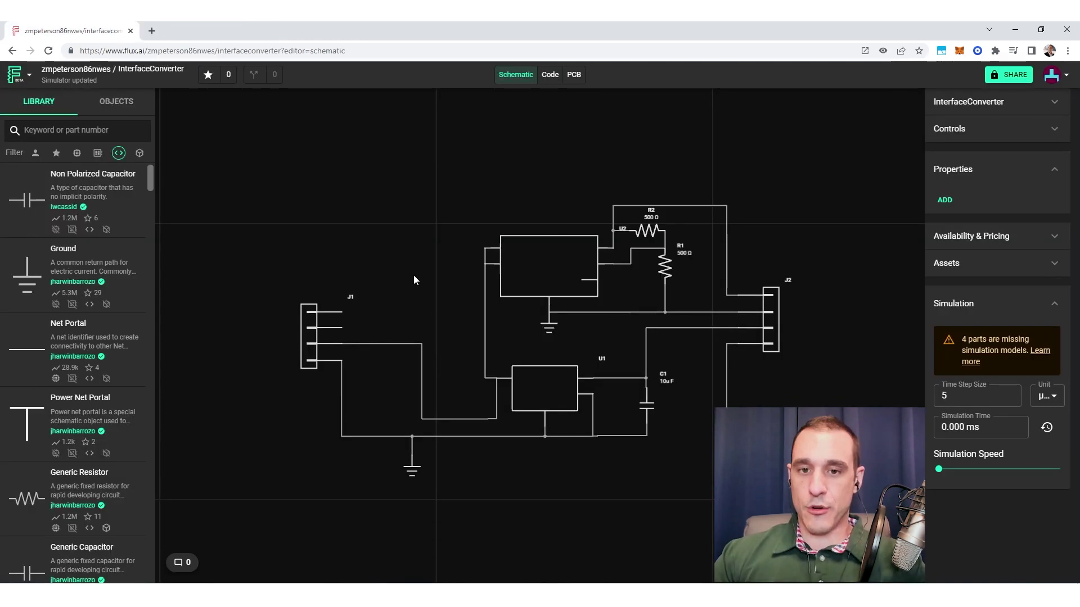
Select regulator U2, check its simulation status, and open its part page via Debug.
{"action": "left_click", "coordinate": [548, 272]}
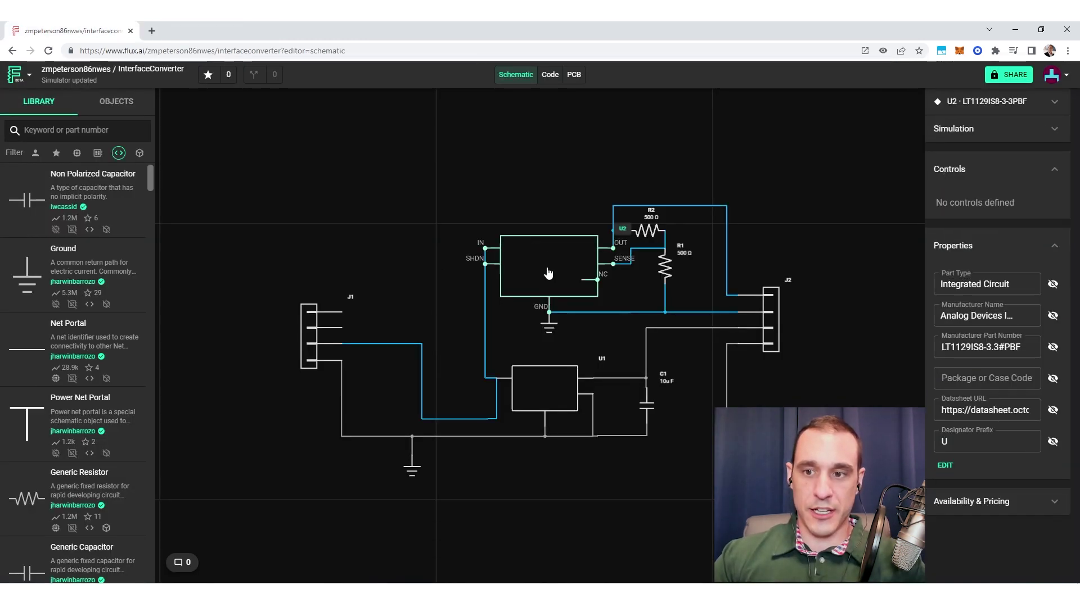
{"action": "left_click", "coordinate": [1055, 133]}
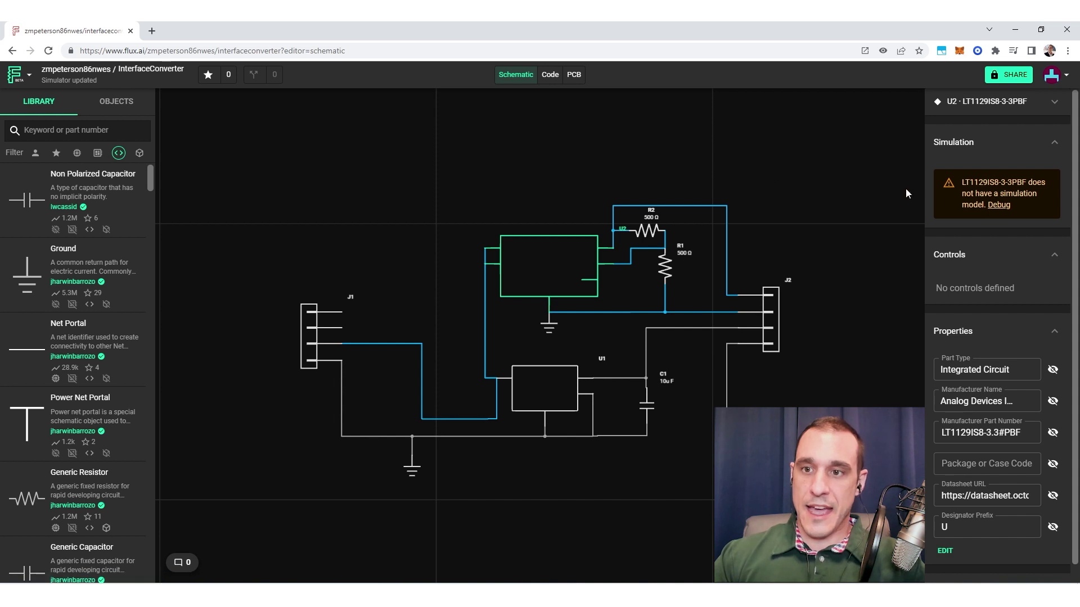
{"action": "left_click", "coordinate": [999, 206]}
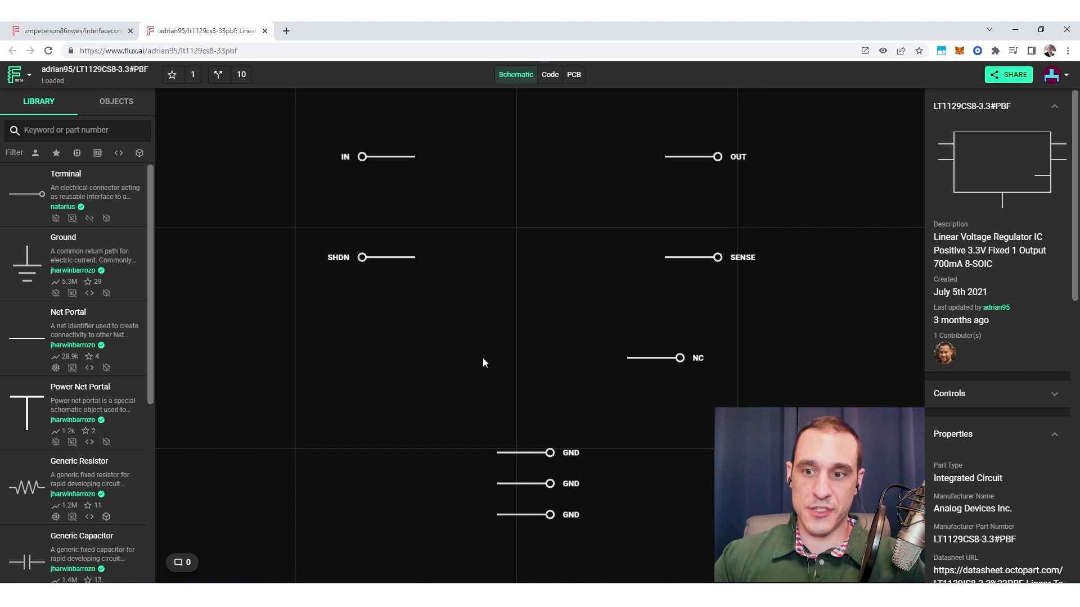
Check the regulator's code (only template comments), then go back to InterfaceConverter.
{"action": "left_click", "coordinate": [550, 76]}
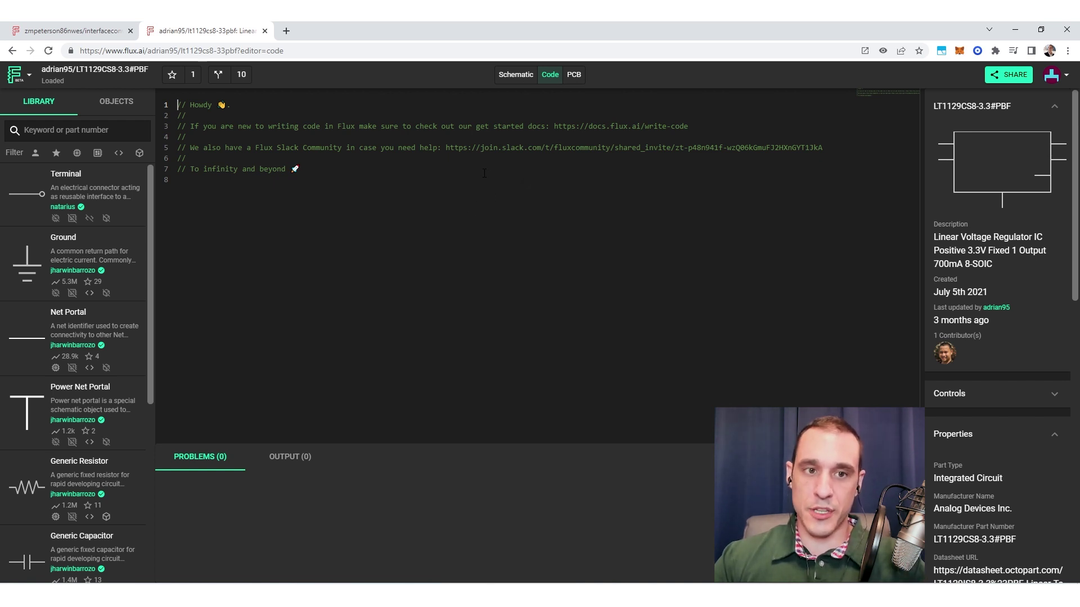
{"action": "left_click", "coordinate": [522, 82]}
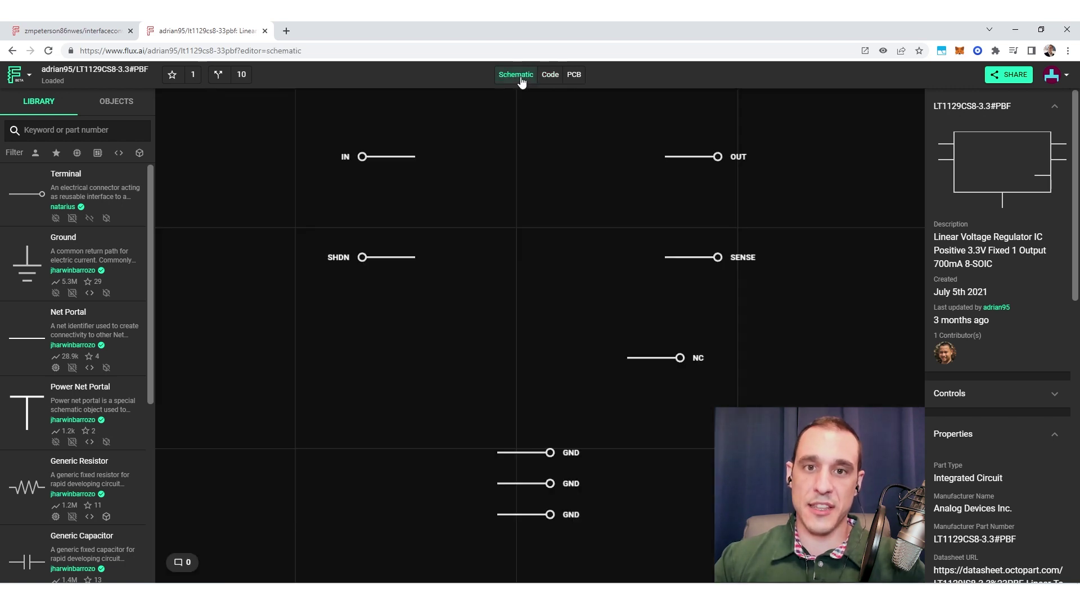
{"action": "left_click", "coordinate": [78, 35]}
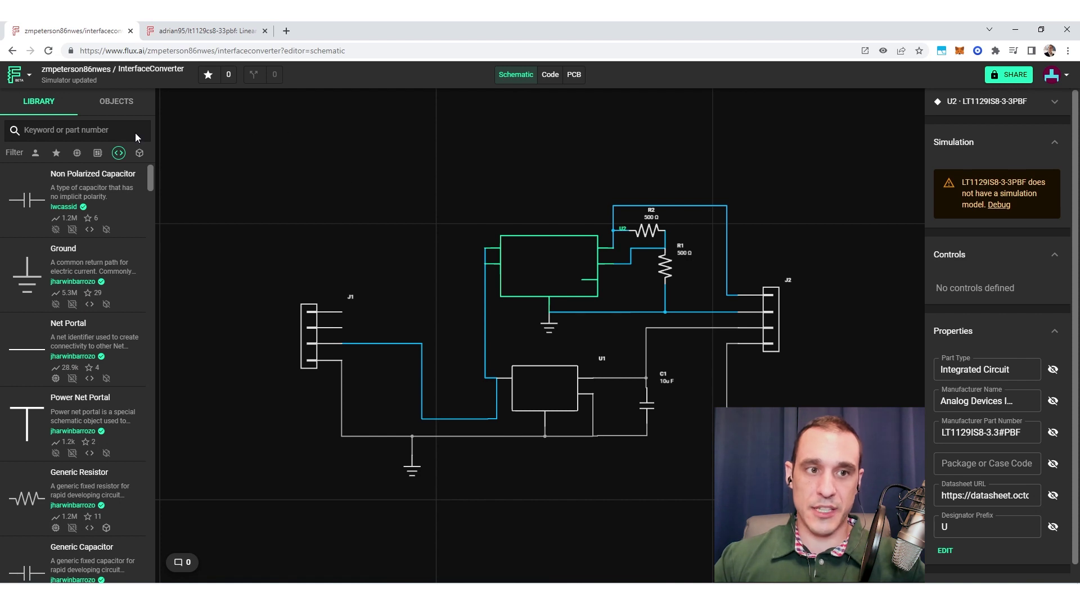
Place the FJD5553TM transistor from your own parts as Q1 and open its part page.
{"action": "left_click", "coordinate": [35, 153]}
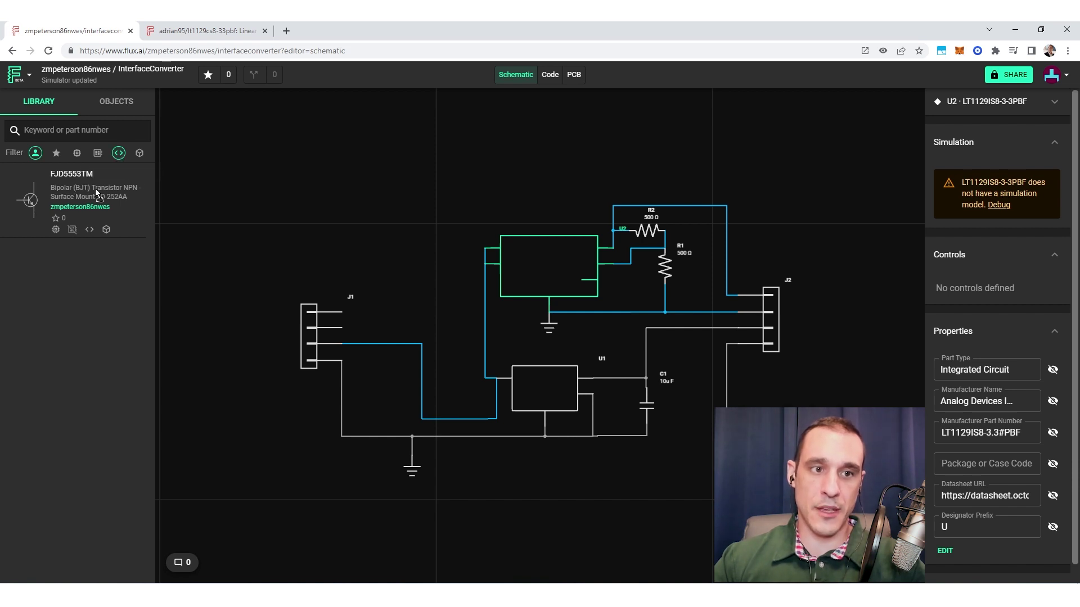
{"action": "left_click_drag", "start_coordinate": [97, 193], "coordinate": [376, 179]}
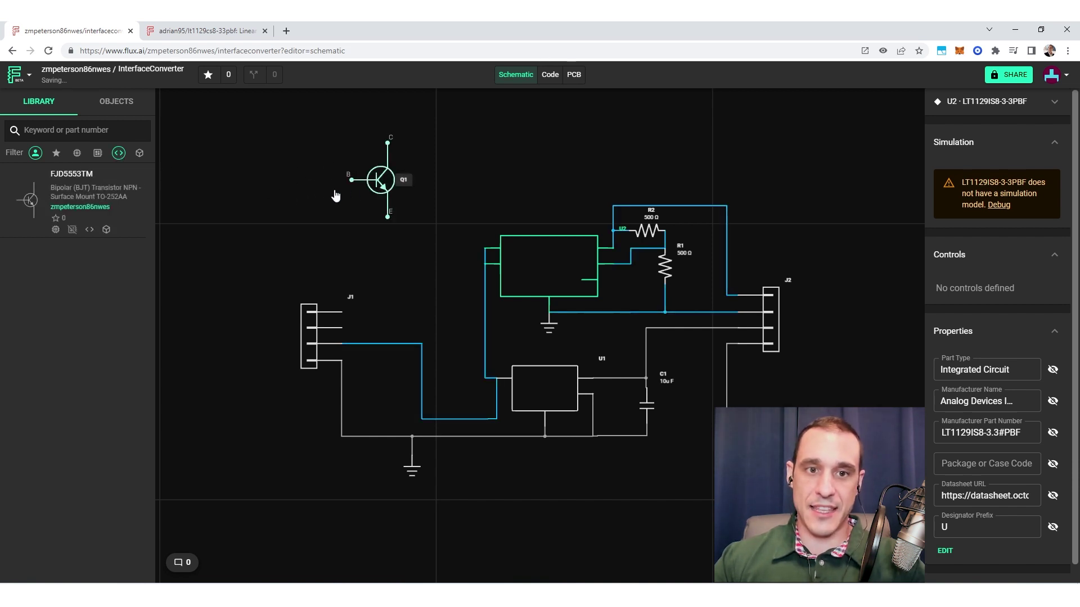
{"action": "right_click", "coordinate": [380, 185]}
{"action": "left_click", "coordinate": [439, 251]}
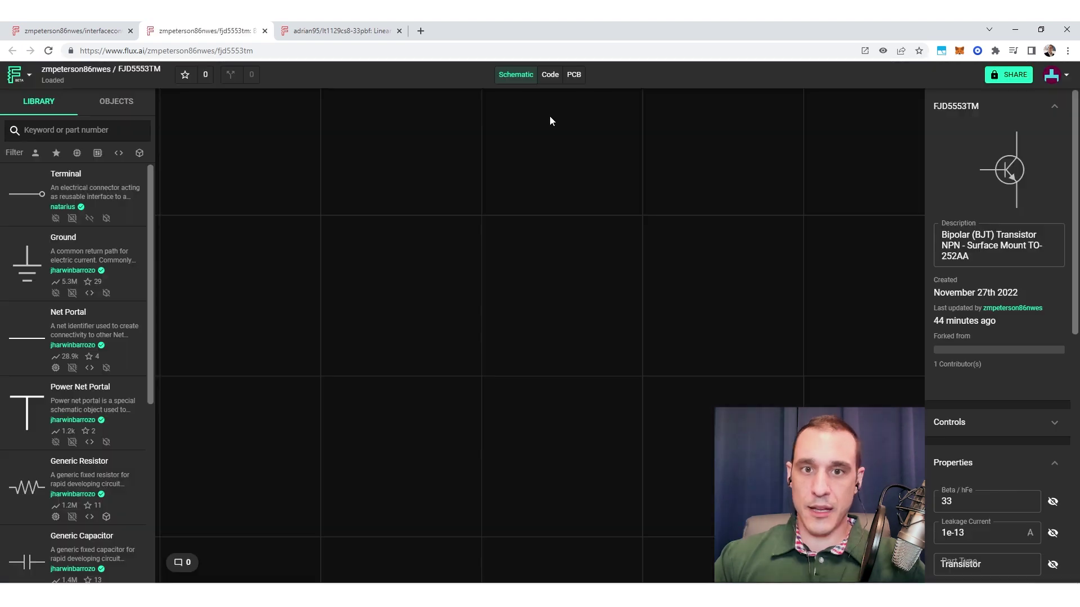
Show the FJD5553TM code with its beta 33, 1e-13 leakage transistor model.
{"action": "left_click", "coordinate": [551, 78]}
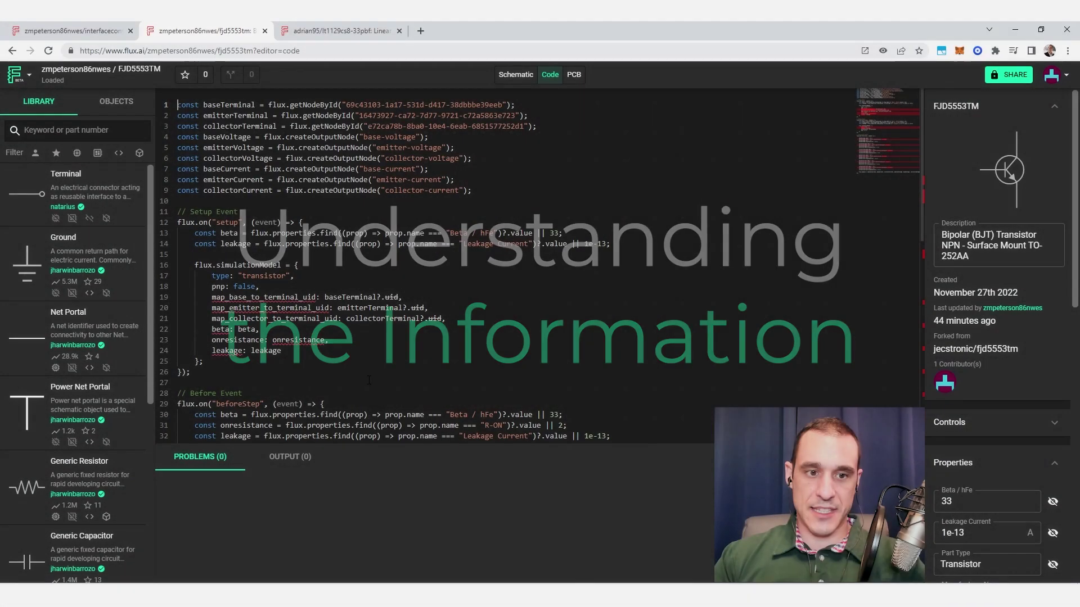
{"action": "left_click", "coordinate": [368, 382]}
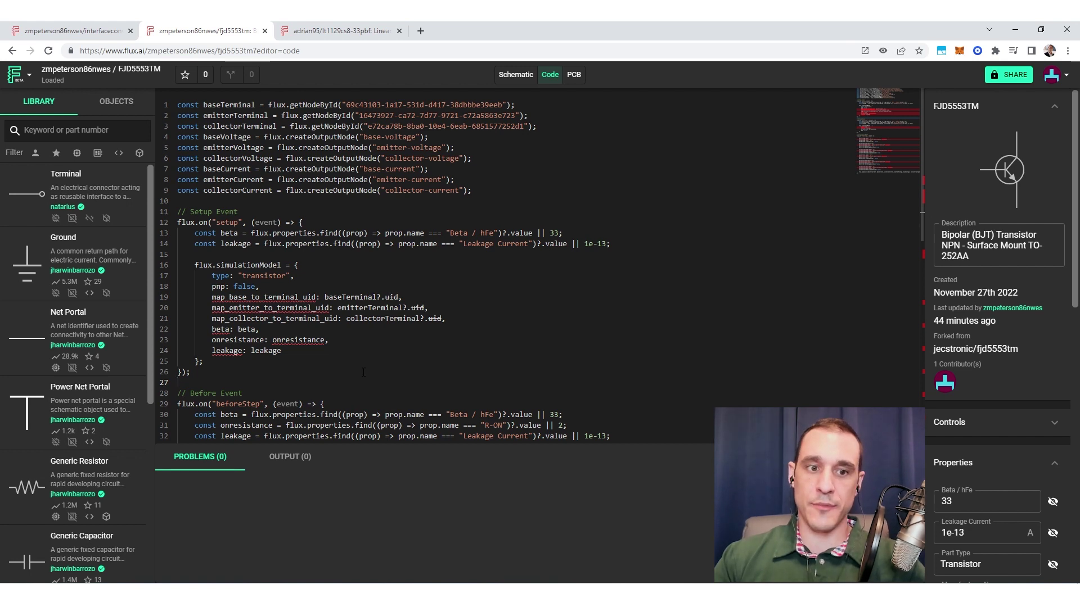
{"action": "scroll", "coordinate": [1001, 457], "scroll_direction": "down", "scroll_amount": 7}
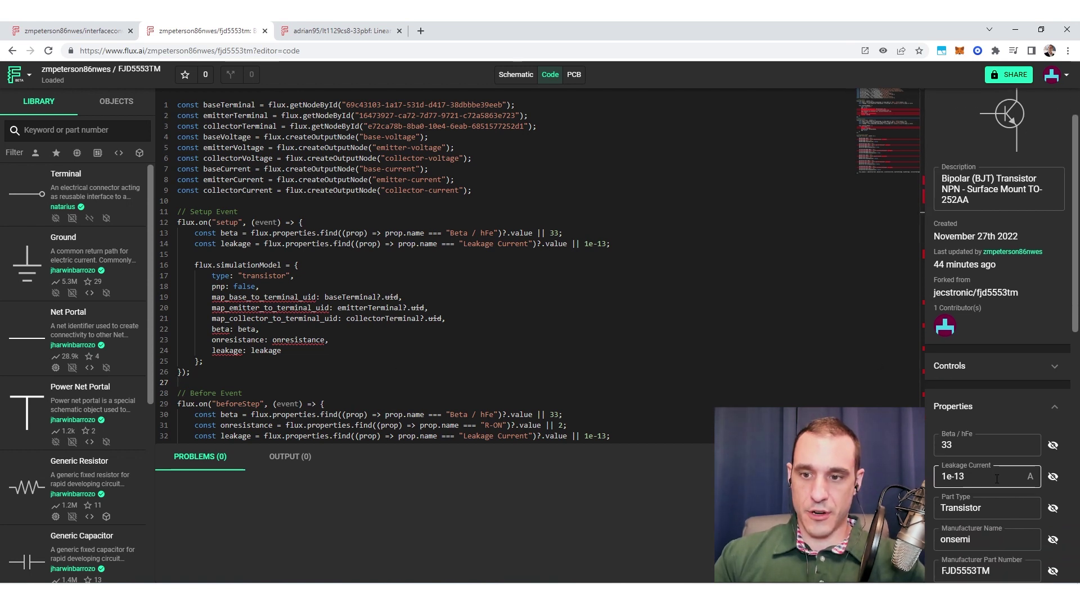
{"action": "scroll", "coordinate": [1004, 449], "scroll_direction": "up", "scroll_amount": 3}
{"action": "scroll", "coordinate": [1004, 449], "scroll_direction": "down", "scroll_amount": 3}
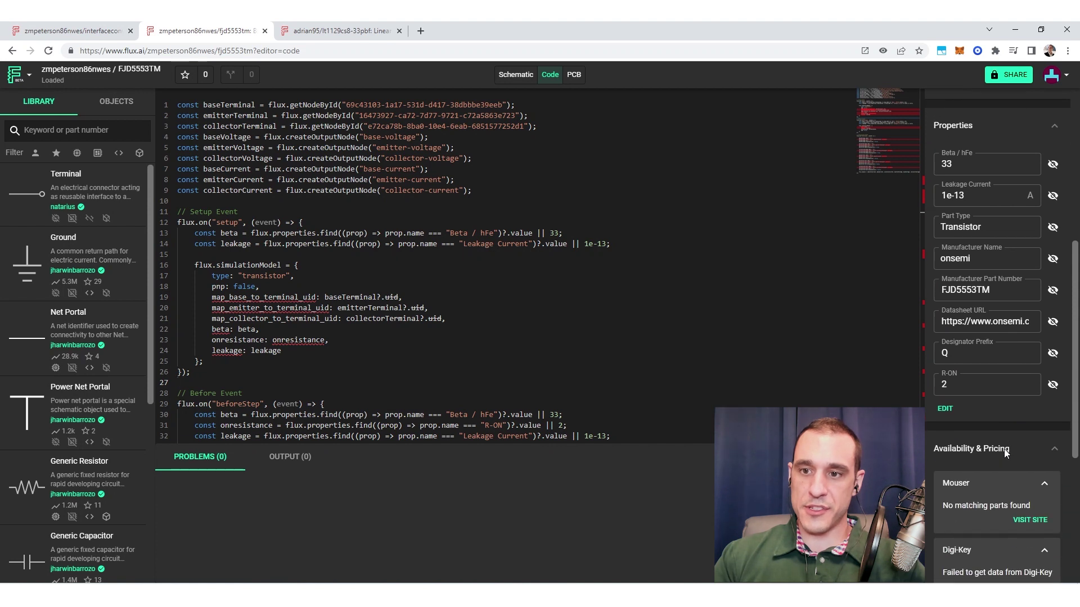
{"action": "scroll", "coordinate": [1004, 449], "scroll_direction": "up", "scroll_amount": 2}
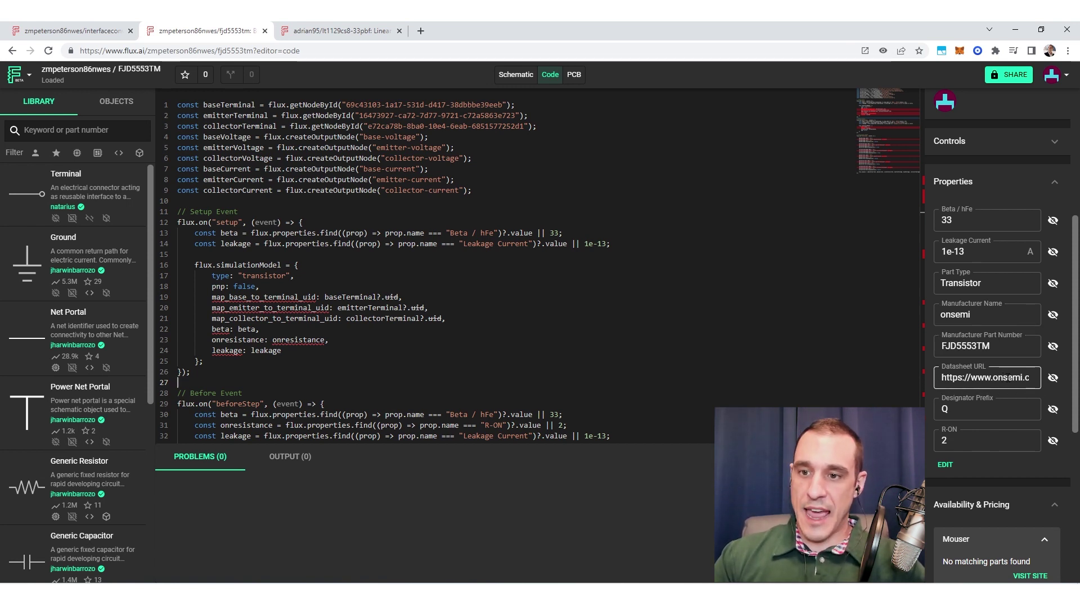
{"action": "left_click", "coordinate": [991, 378]}
{"action": "left_click", "coordinate": [984, 412]}
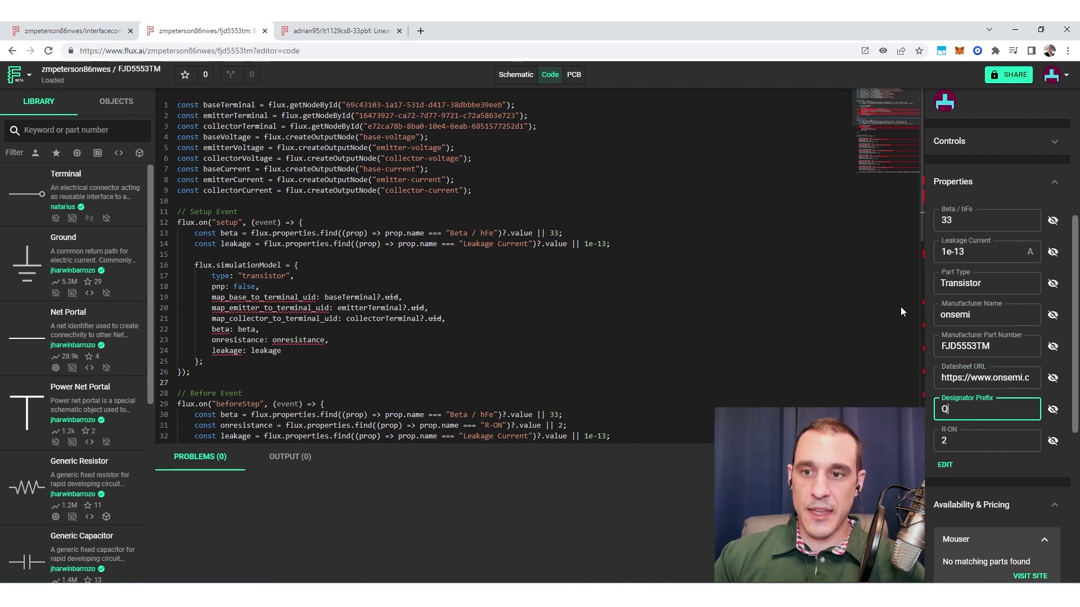
{"action": "left_click", "coordinate": [990, 221]}
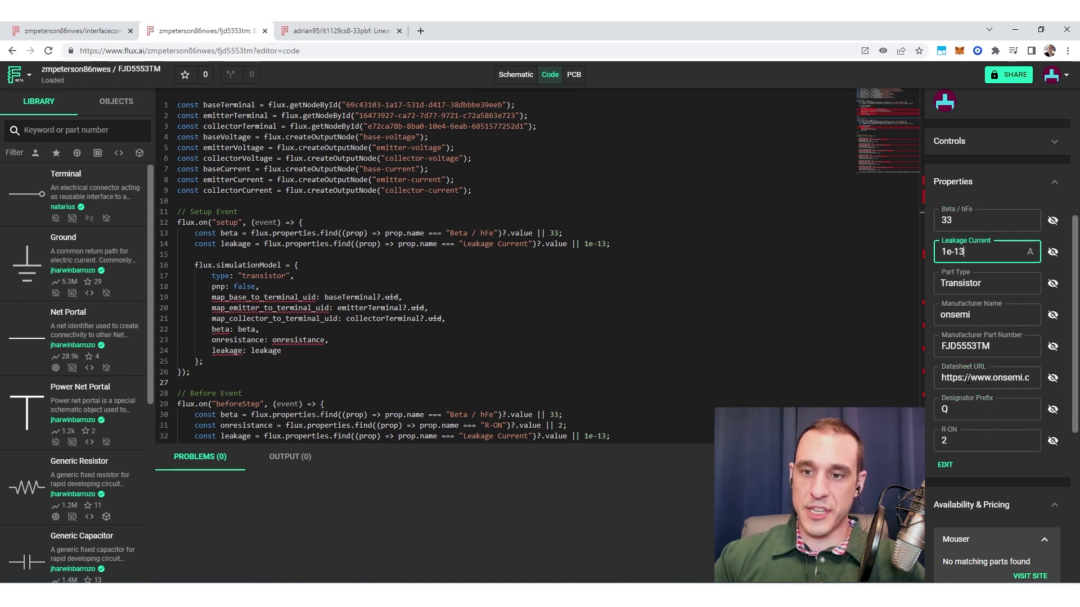
{"action": "left_click", "coordinate": [969, 441]}
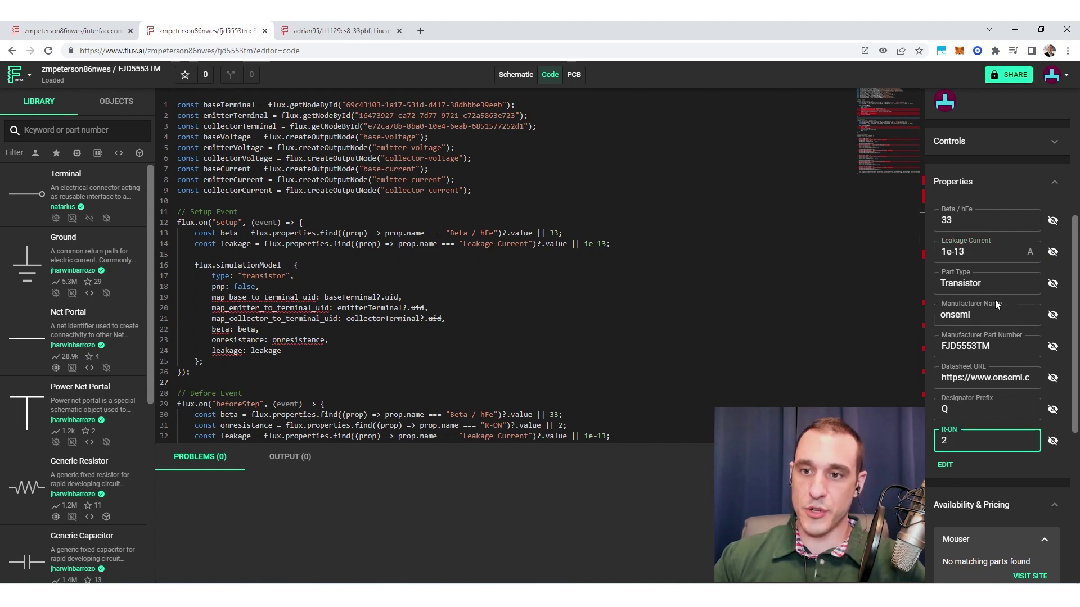
{"action": "left_click", "coordinate": [984, 254]}
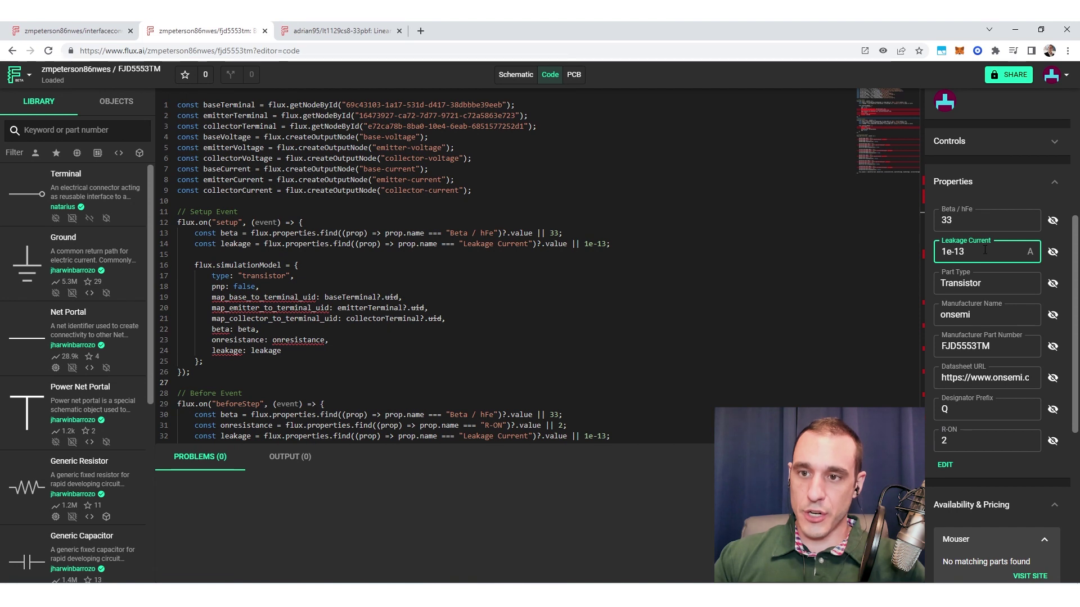
{"action": "left_click", "coordinate": [982, 222]}
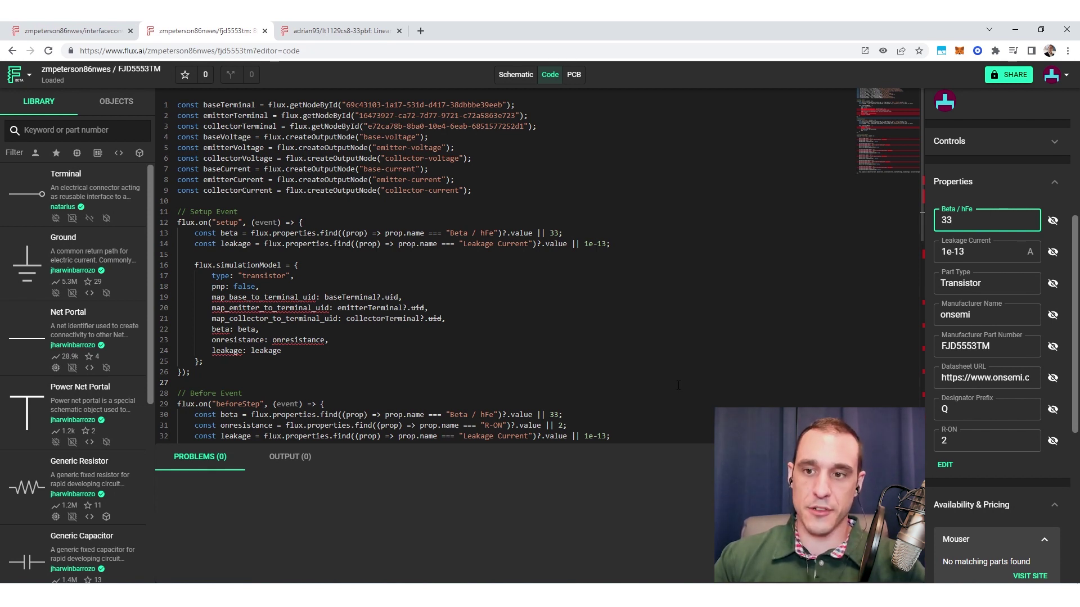
{"action": "scroll", "coordinate": [682, 388], "scroll_direction": "down", "scroll_amount": 1}
{"action": "left_click", "coordinate": [554, 407]}
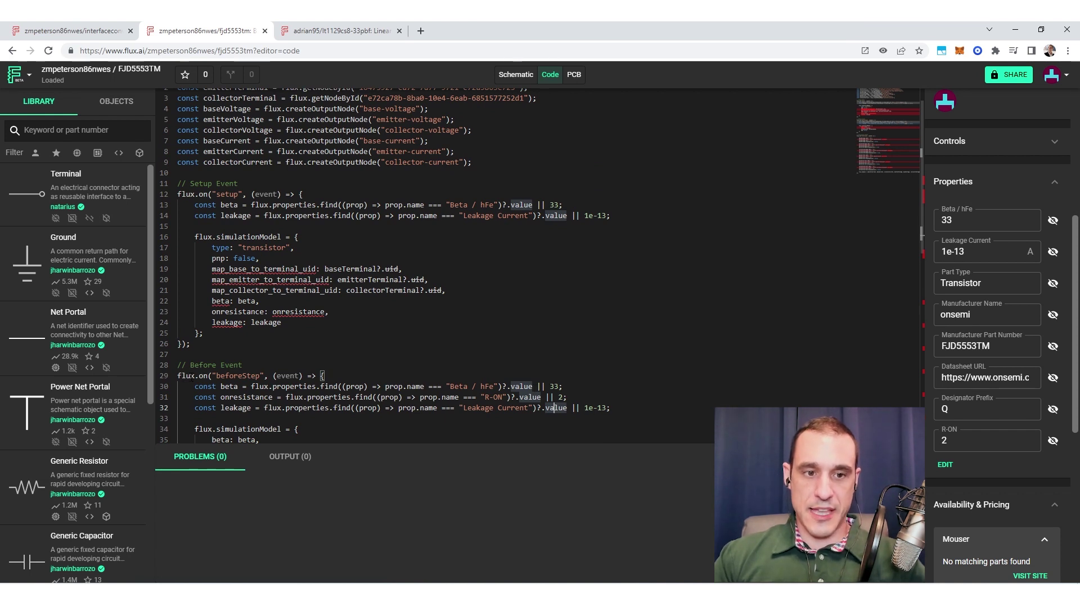
Highlight the Beta / hFe lookup on lines 30–32 of the beforeStep handler.
{"action": "scroll", "coordinate": [554, 408], "scroll_direction": "down", "scroll_amount": 2}
{"action": "left_click", "coordinate": [192, 320]}
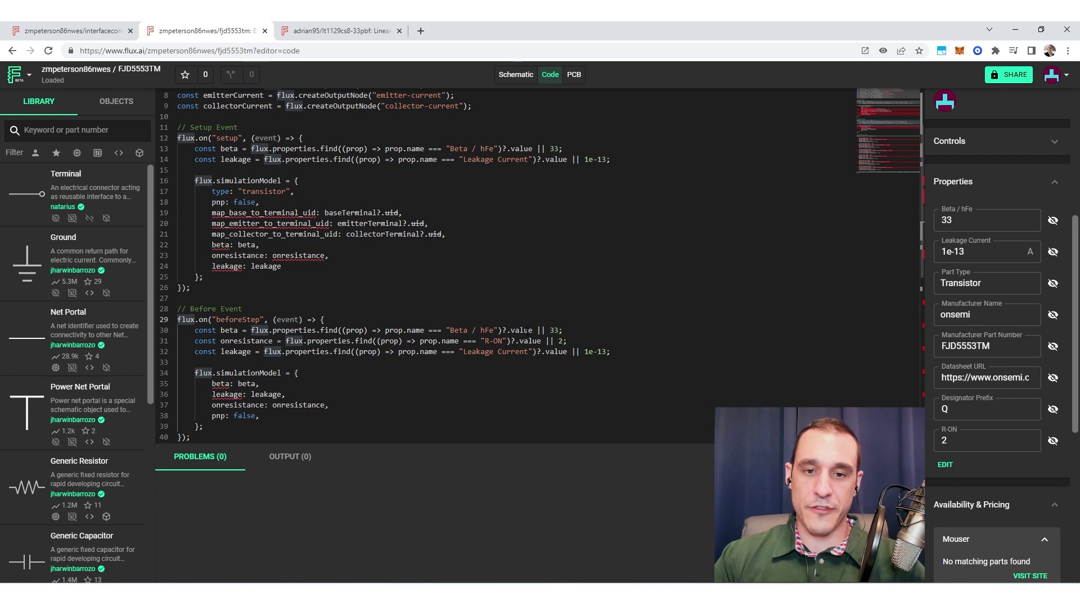
{"action": "left_click", "coordinate": [529, 330]}
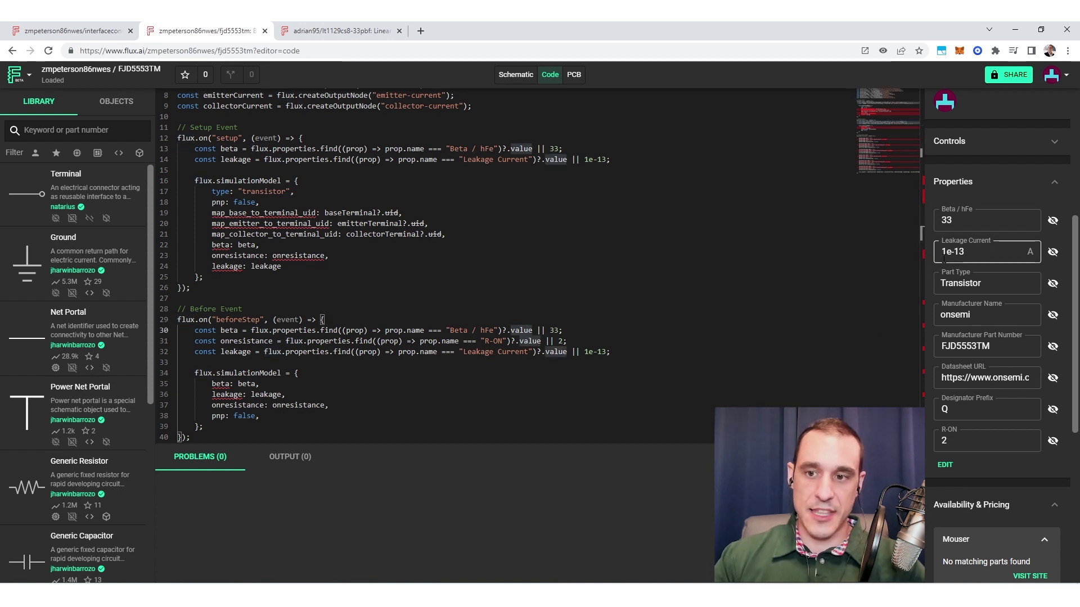
{"action": "left_click_drag", "start_coordinate": [646, 355], "coordinate": [171, 336]}
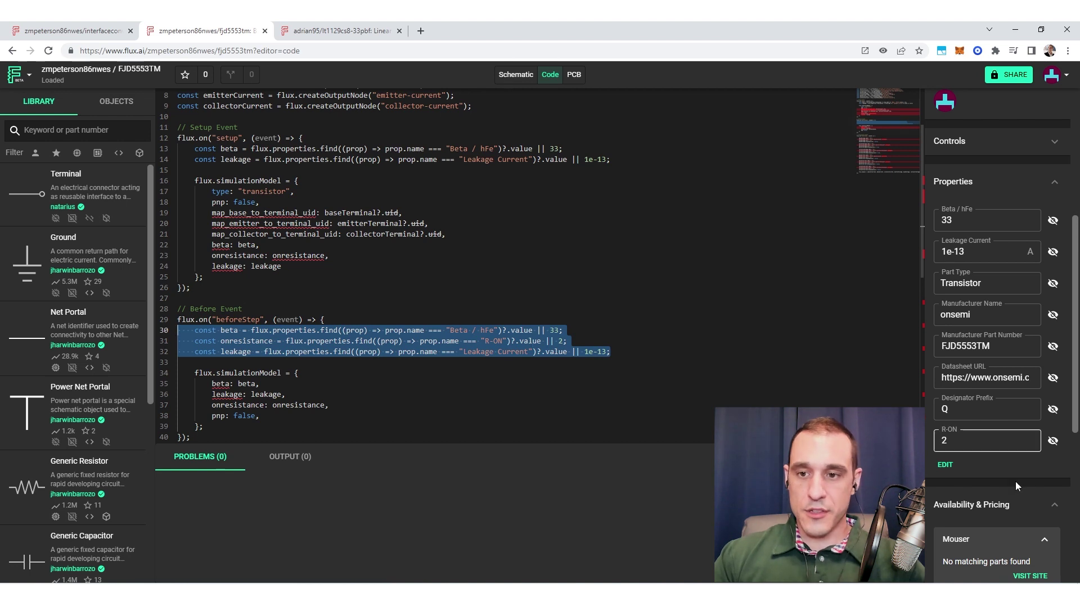
Compare the R-ON property with the 1e-13 leakage default, then show the part's schematic.
{"action": "left_click", "coordinate": [994, 448]}
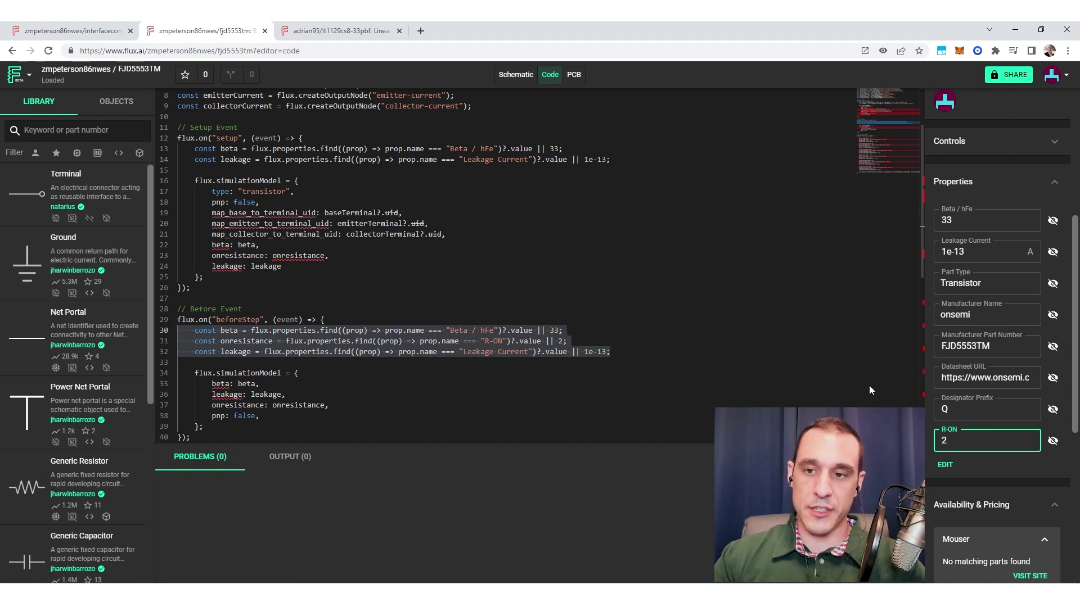
{"action": "left_click", "coordinate": [649, 338]}
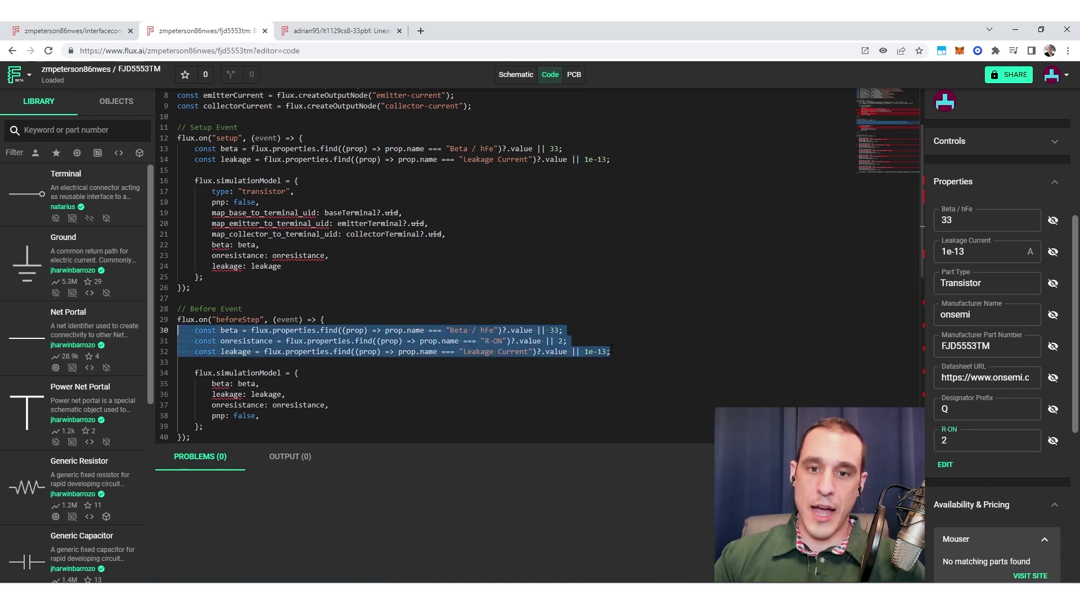
{"action": "left_click_drag", "start_coordinate": [607, 351], "coordinate": [587, 351]}
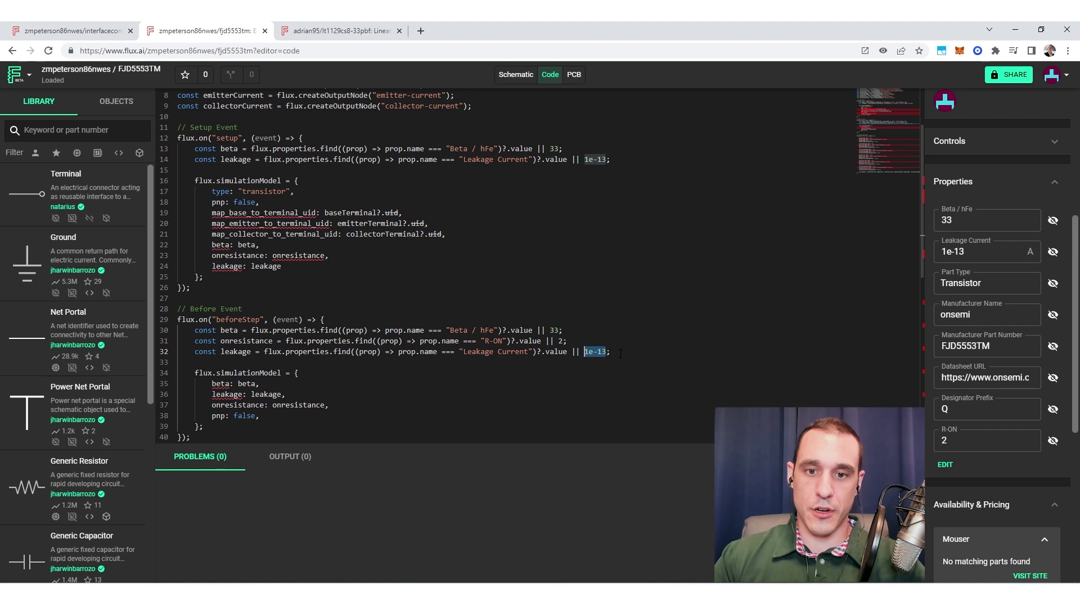
{"action": "left_click", "coordinate": [615, 353]}
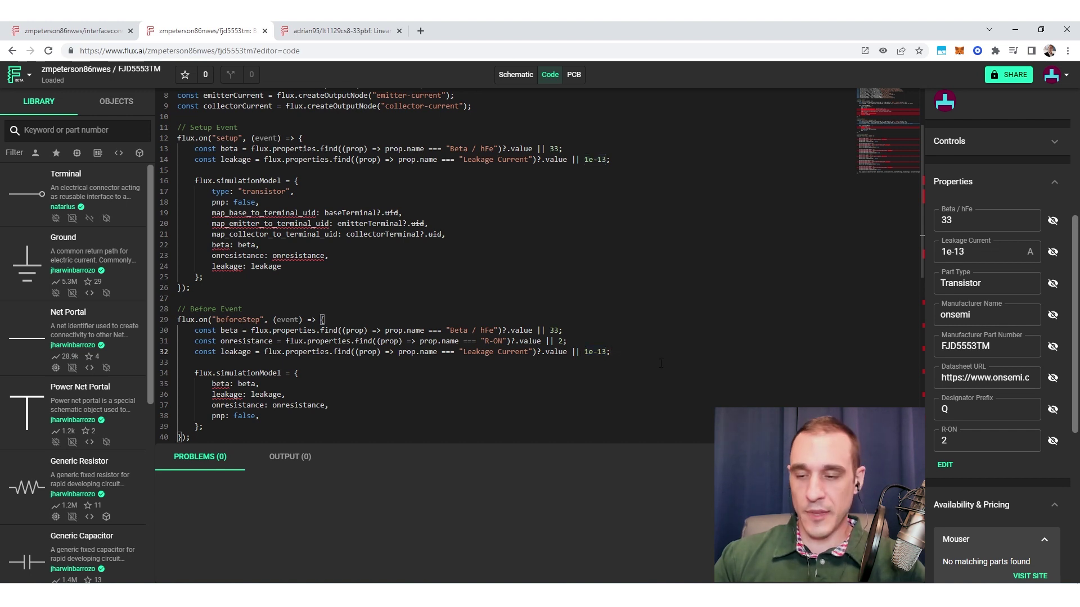
{"action": "left_click", "coordinate": [1008, 447]}
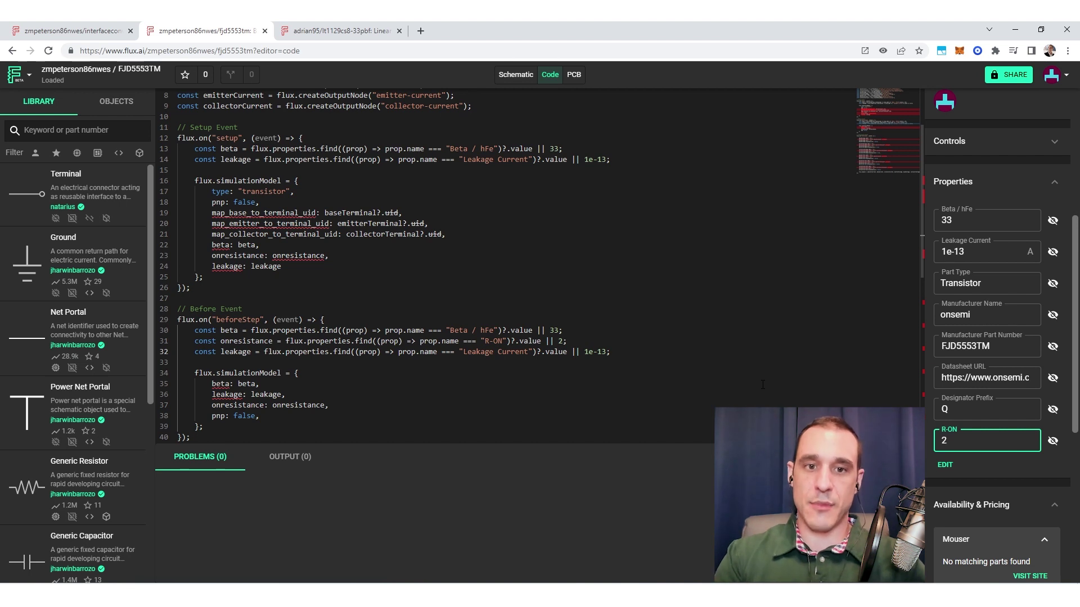
{"action": "scroll", "coordinate": [762, 384], "scroll_direction": "up", "scroll_amount": 3}
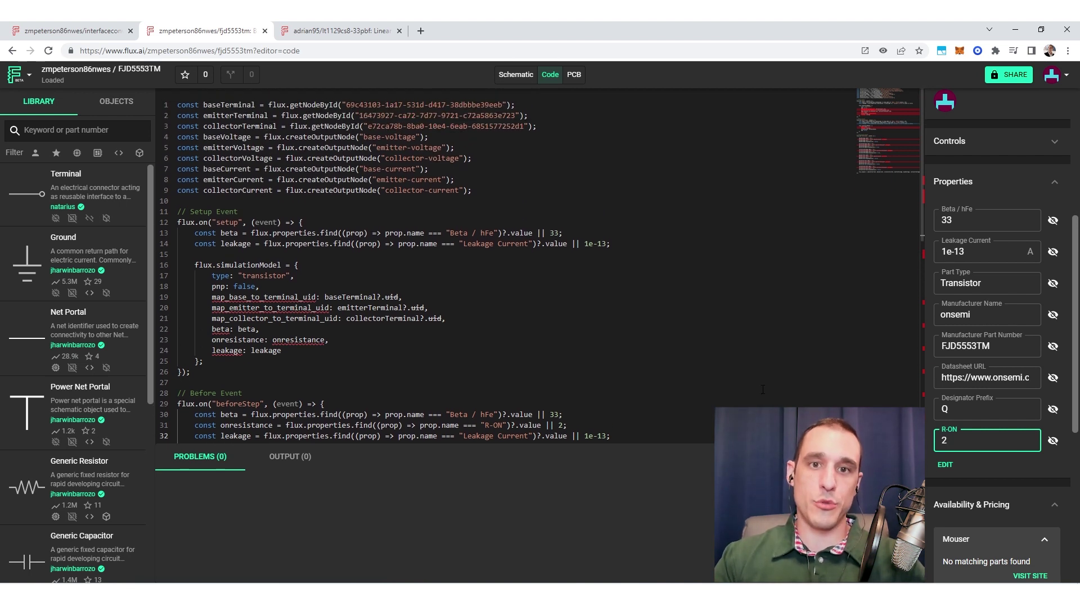
{"action": "left_click", "coordinate": [515, 77]}
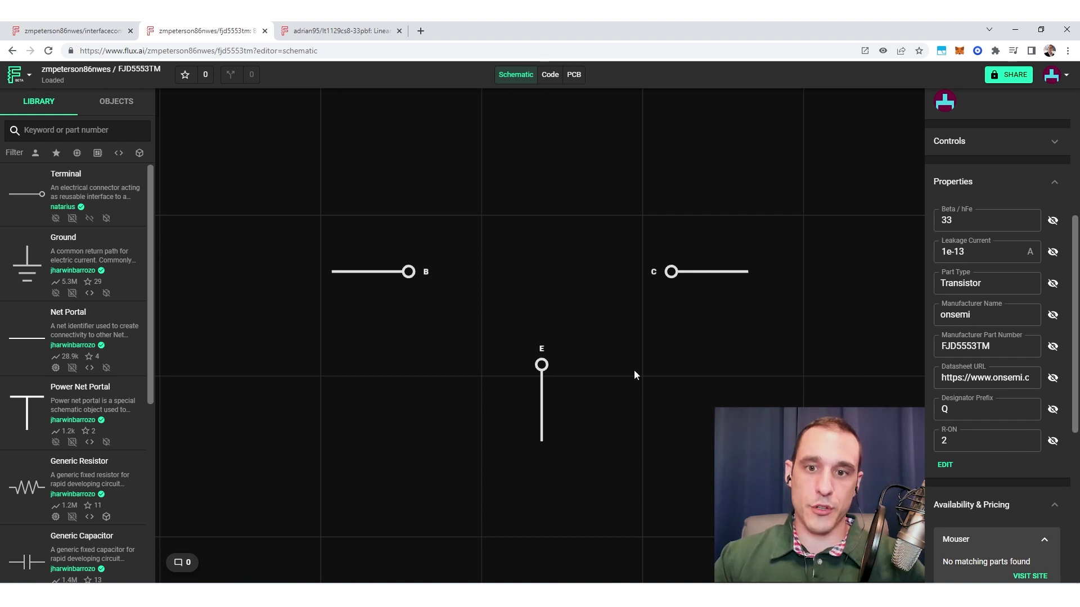
Check the FJD5553TM PCB footprint, then return to its simulation code.
{"action": "left_click", "coordinate": [574, 75]}
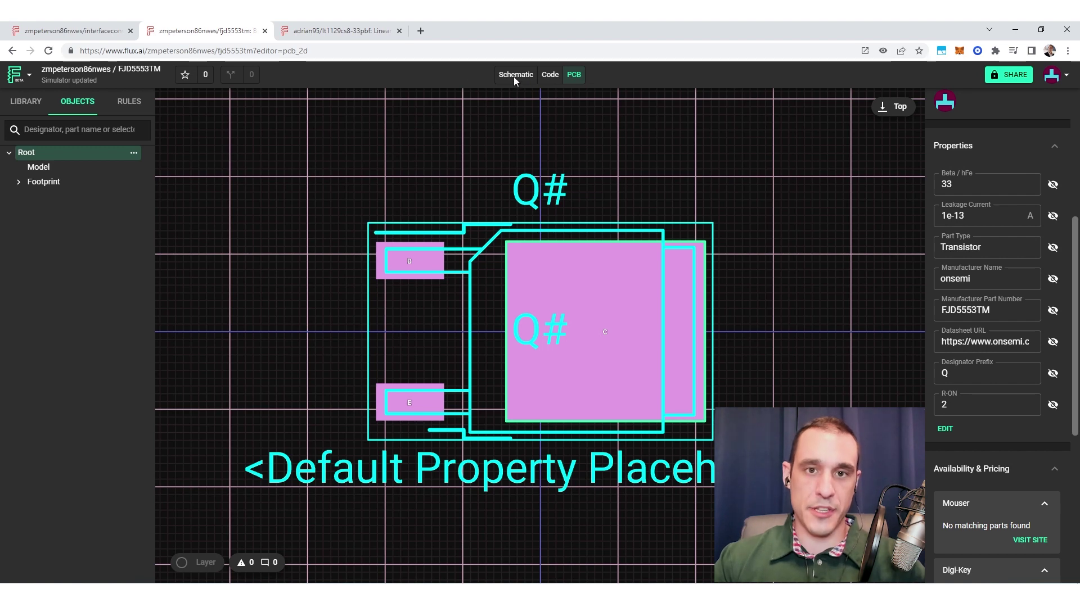
{"action": "left_click", "coordinate": [551, 76]}
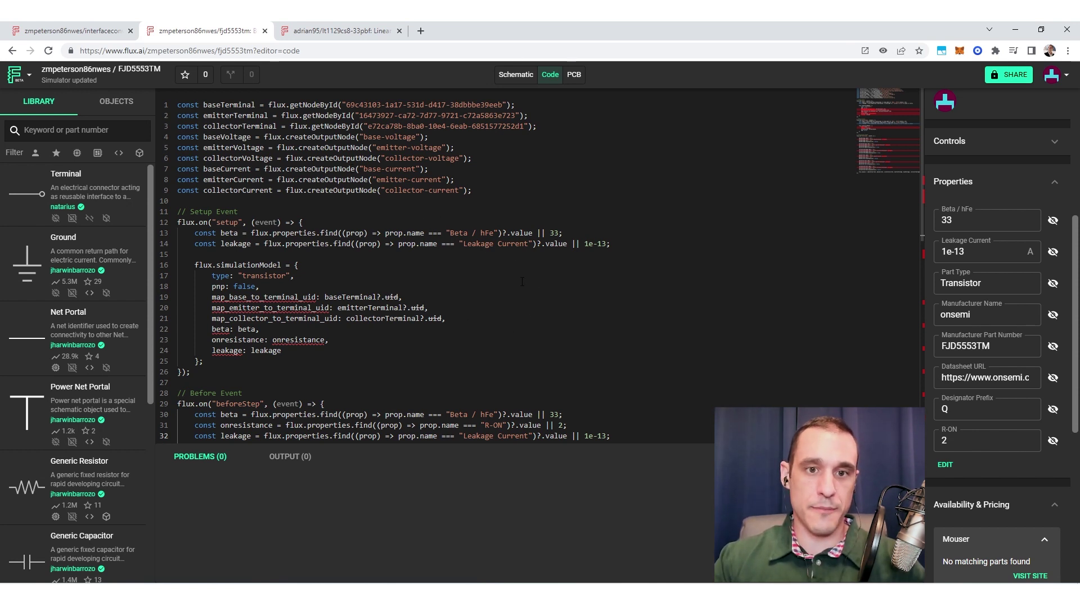
{"action": "left_click", "coordinate": [390, 206]}
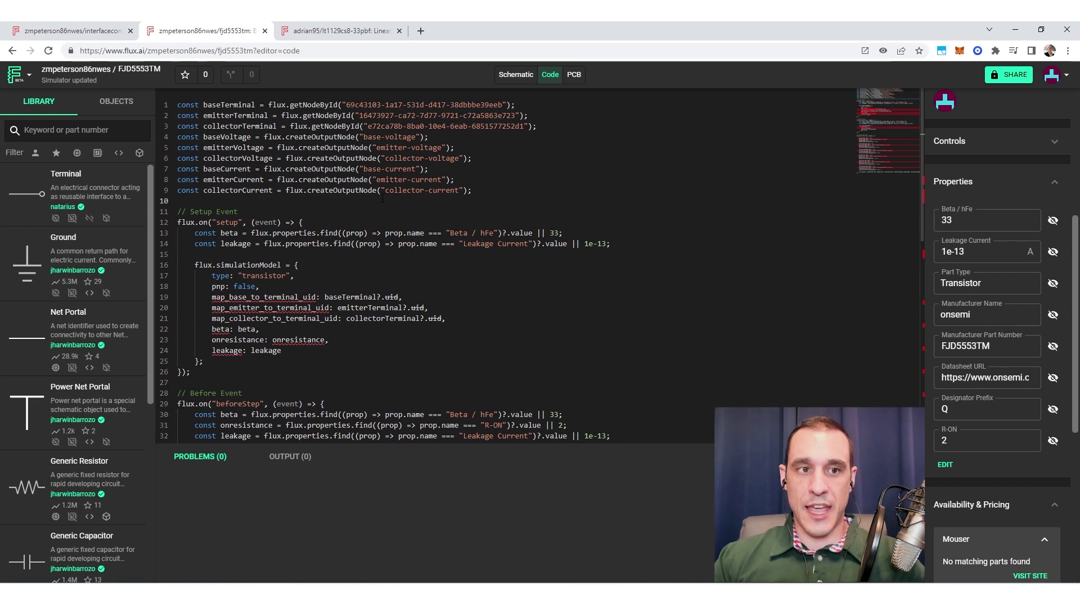
{"action": "left_click", "coordinate": [29, 77]}
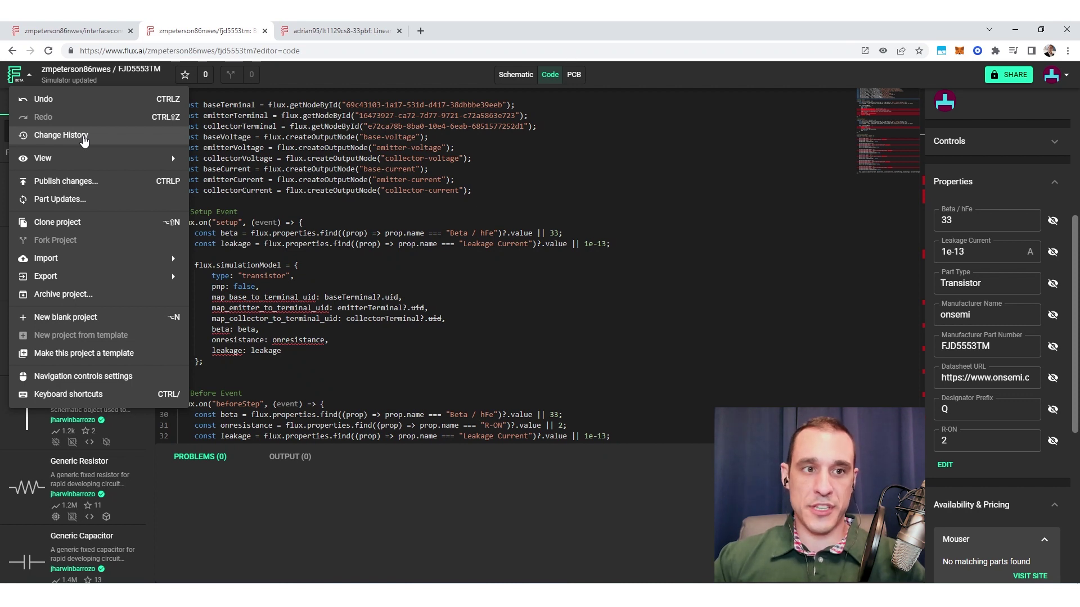
{"action": "left_click", "coordinate": [82, 137]}
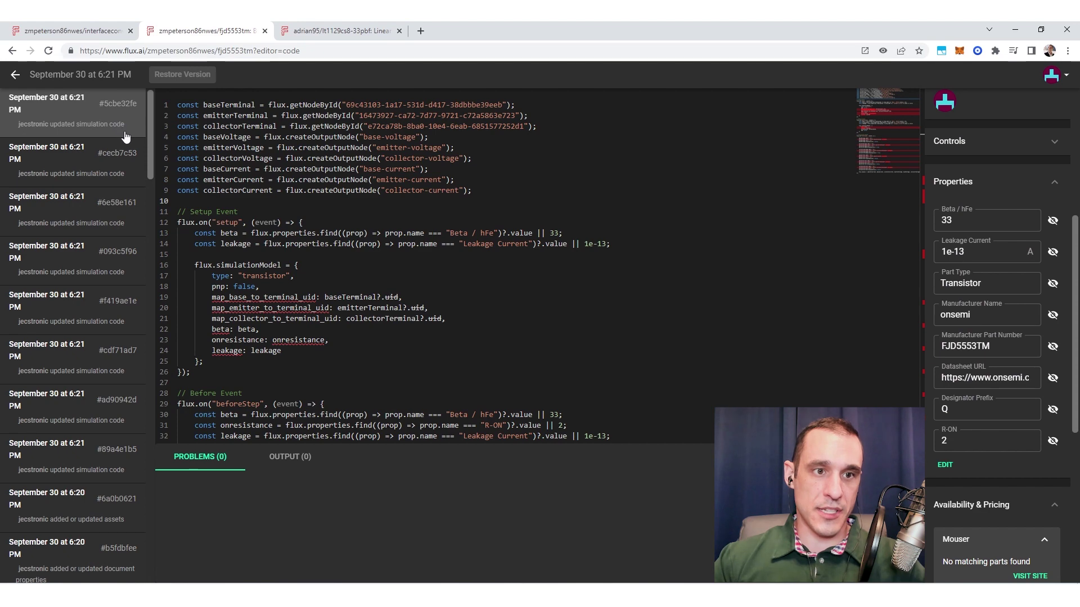
{"action": "scroll", "coordinate": [127, 143], "scroll_direction": "down", "scroll_amount": 4}
{"action": "scroll", "coordinate": [128, 145], "scroll_direction": "up", "scroll_amount": 4}
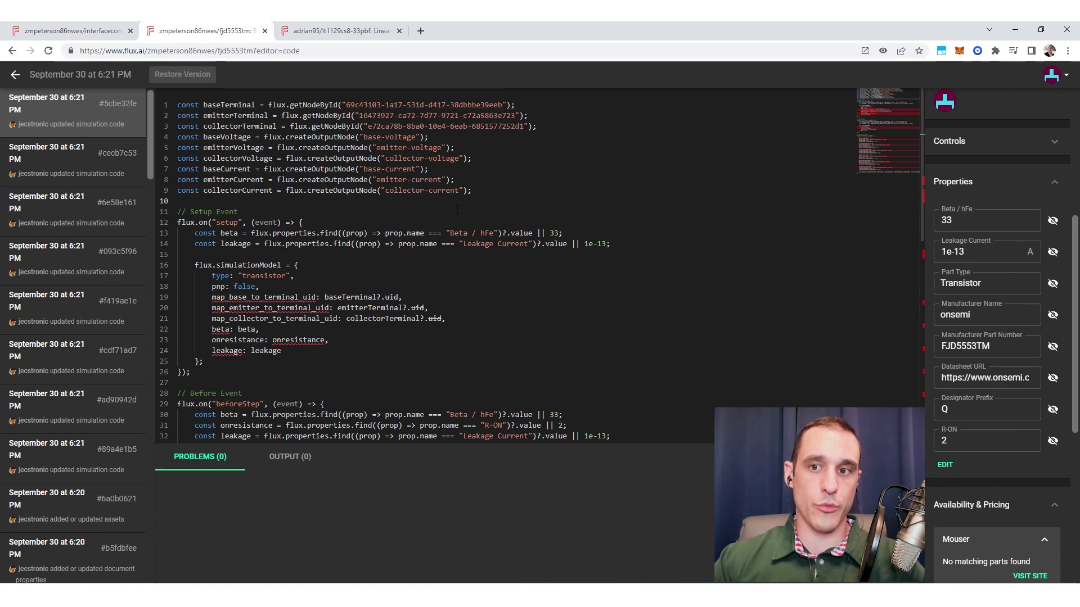
{"action": "left_click", "coordinate": [15, 77]}
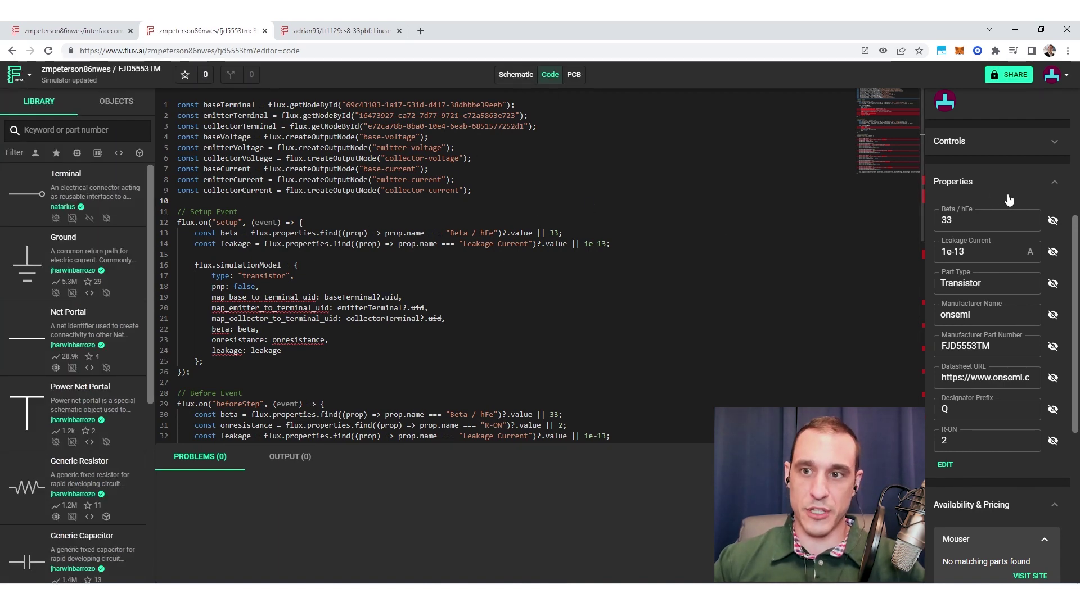
{"action": "scroll", "coordinate": [1008, 199], "scroll_direction": "up", "scroll_amount": 5}
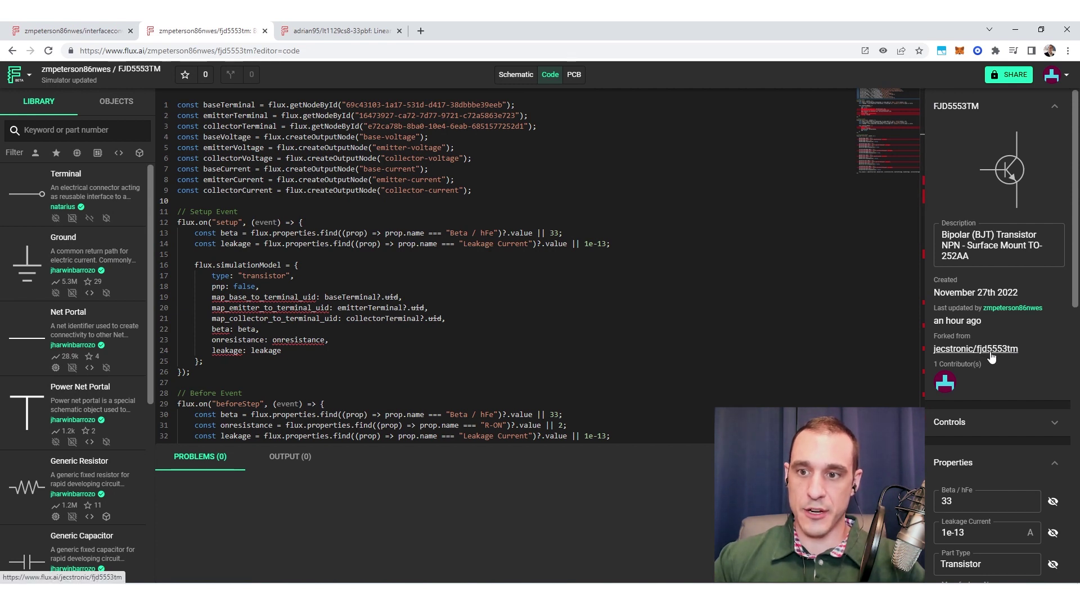
{"action": "left_click", "coordinate": [381, 296]}
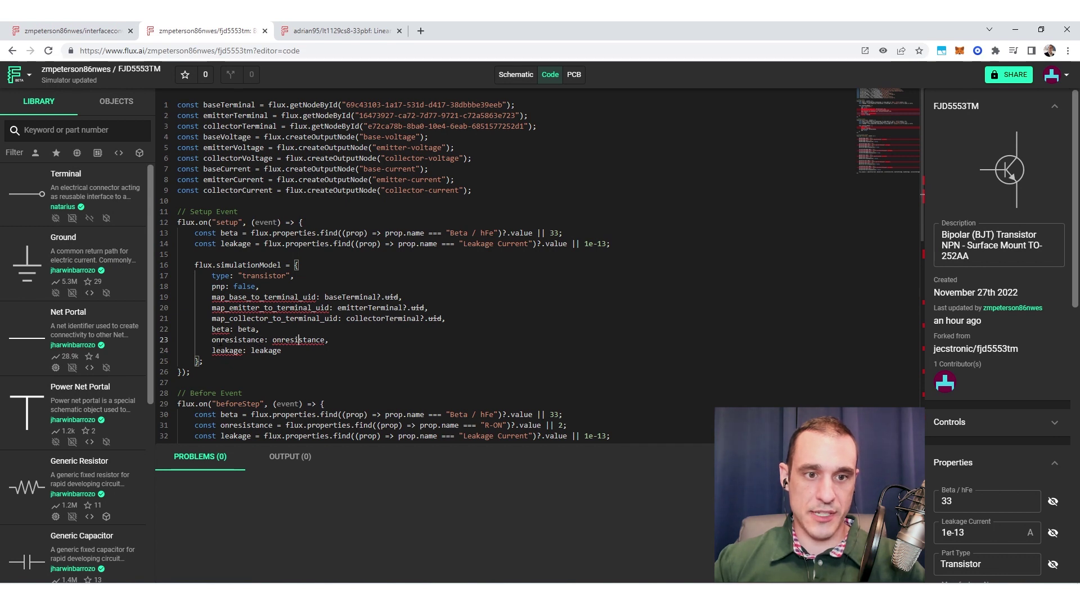
Replace onresistance with on-resistance2 on lines 23 and 31 of the code.
{"action": "double_click", "coordinate": [238, 340]}
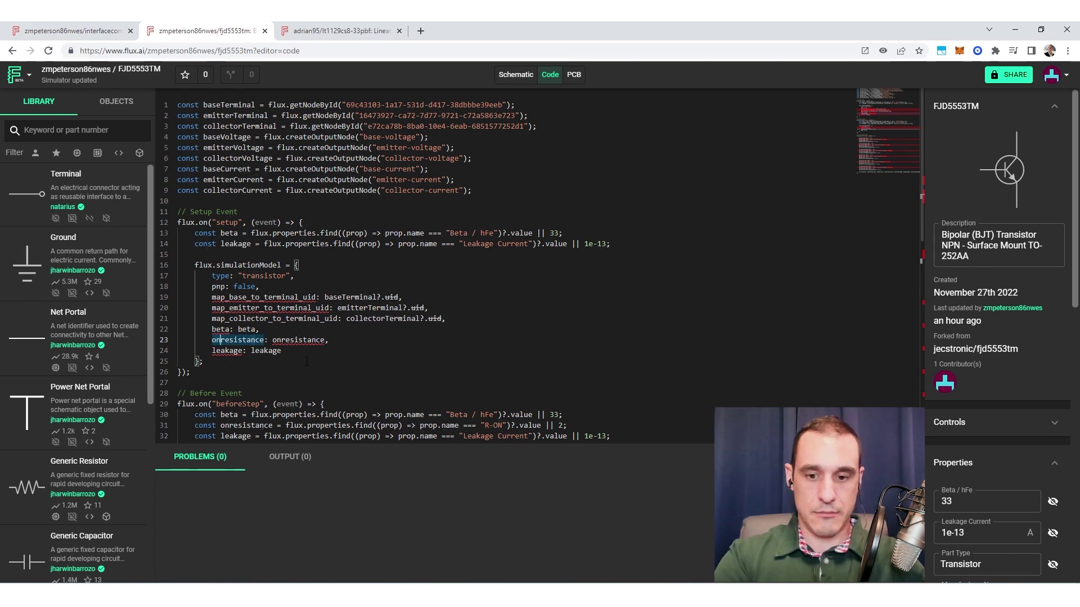
{"action": "type", "text": "on-resistance"}
{"action": "type", "text": "2"}
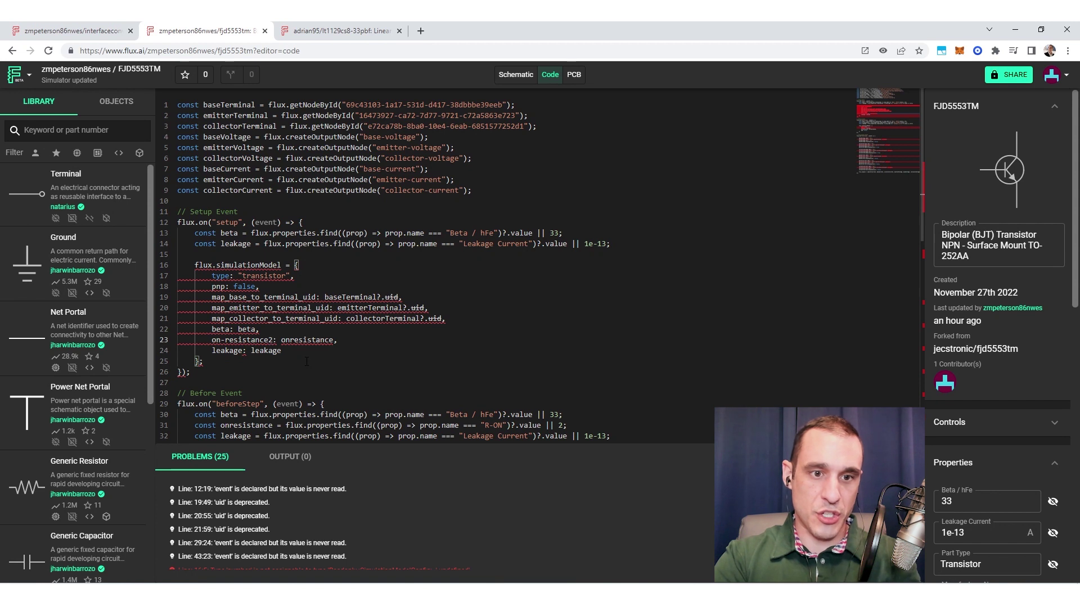
{"action": "key", "text": "ctrl+shift+Left"}
{"action": "key", "text": "ctrl+shift+Left"}
{"action": "key", "text": "ctrl+c"}
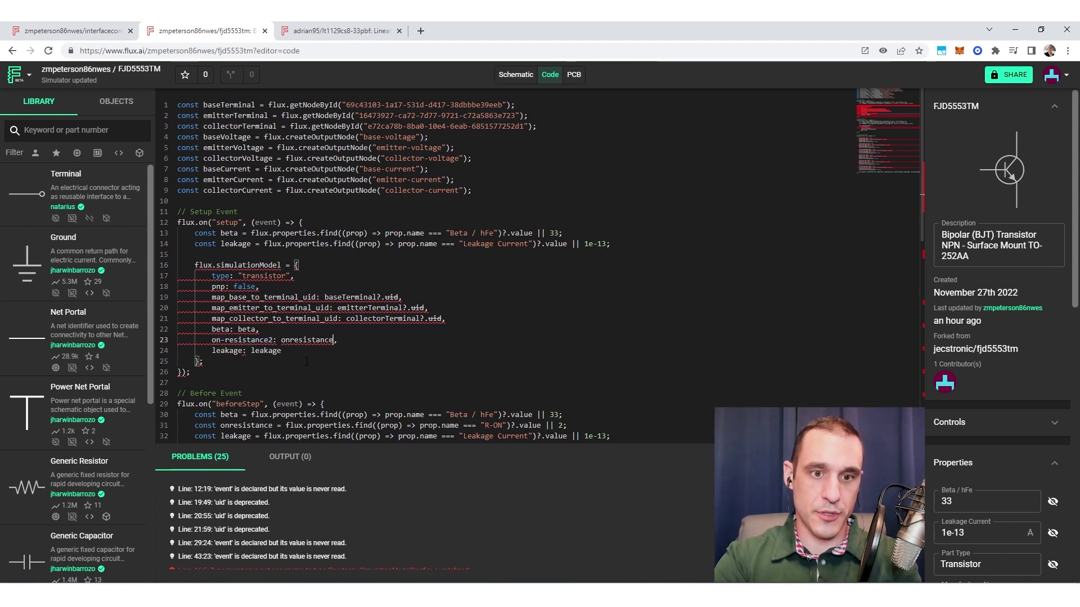
{"action": "double_click", "coordinate": [306, 340]}
{"action": "key", "text": "ctrl+v"}
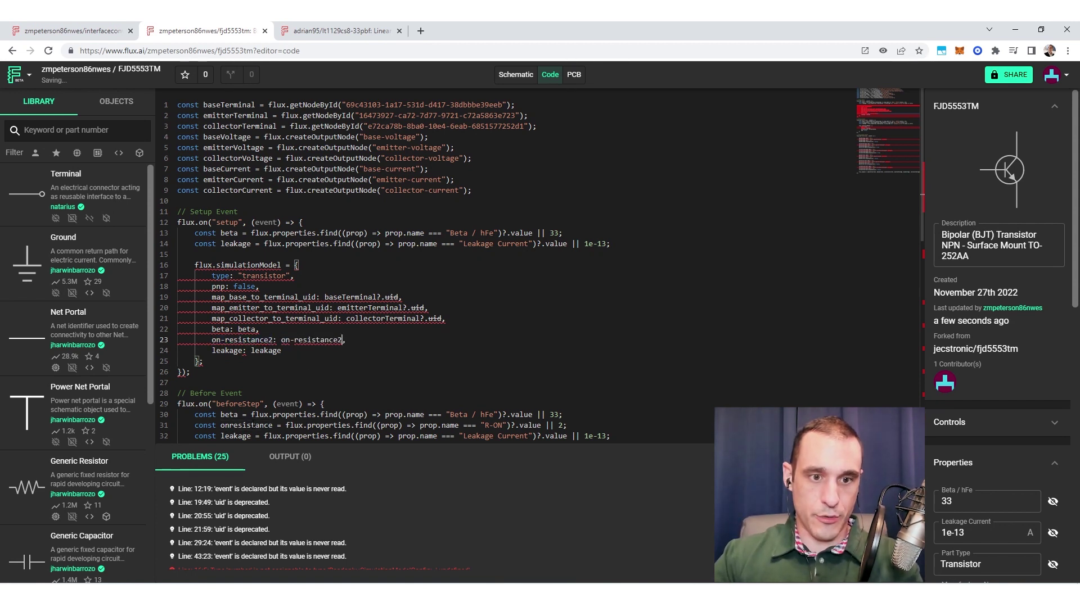
{"action": "double_click", "coordinate": [246, 425]}
{"action": "key", "text": "ctrl+v"}
{"action": "scroll", "coordinate": [372, 360], "scroll_direction": "down", "scroll_amount": 3}
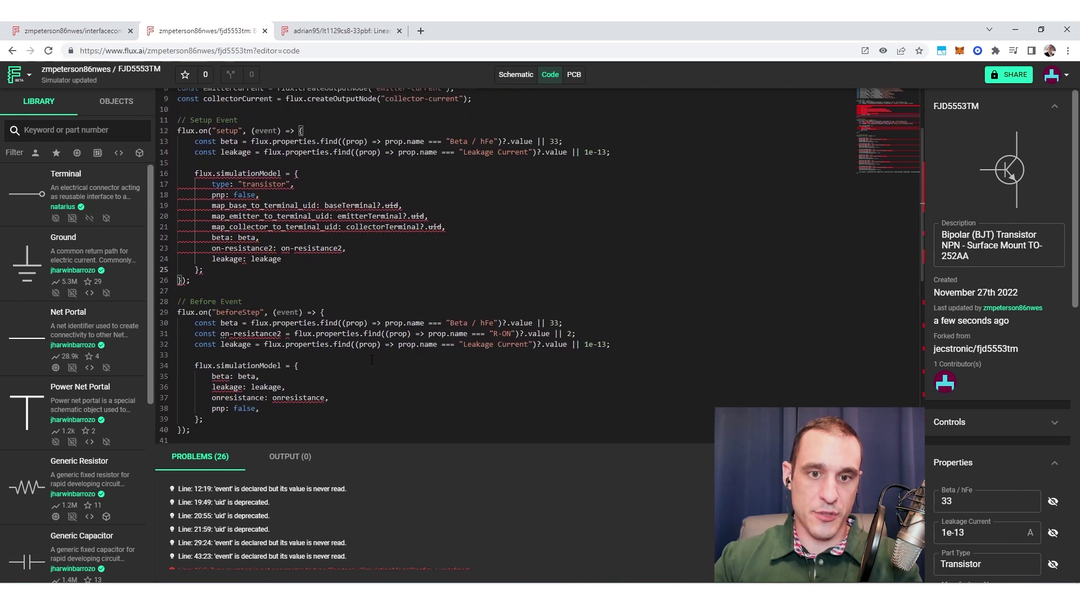
{"action": "scroll", "coordinate": [372, 360], "scroll_direction": "up", "scroll_amount": 1}
Review the September 30 code version in the project's Change History.
{"action": "left_click", "coordinate": [16, 79]}
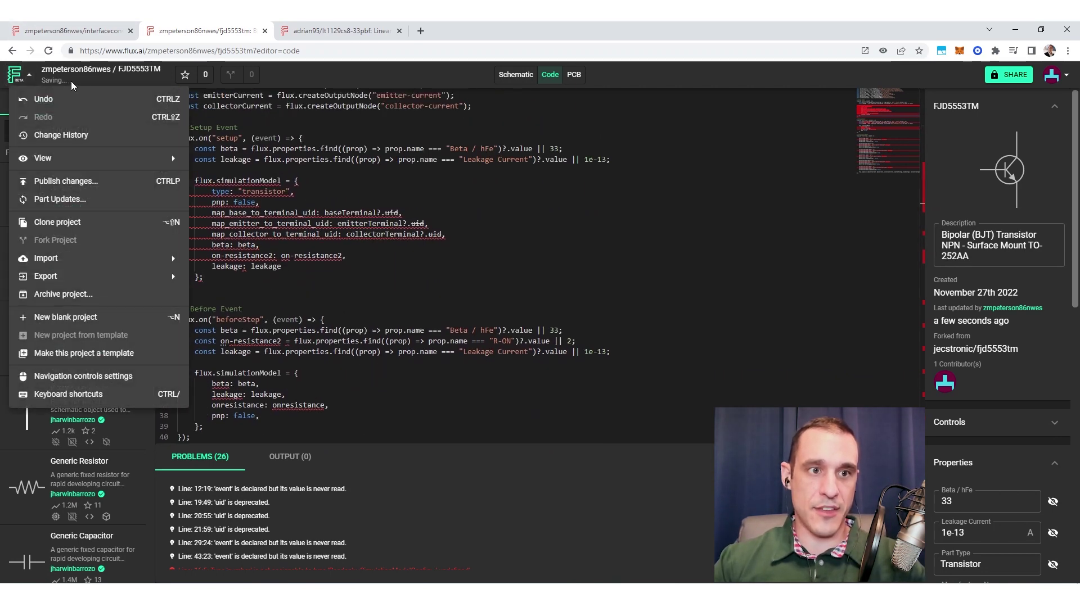
{"action": "left_click", "coordinate": [17, 74]}
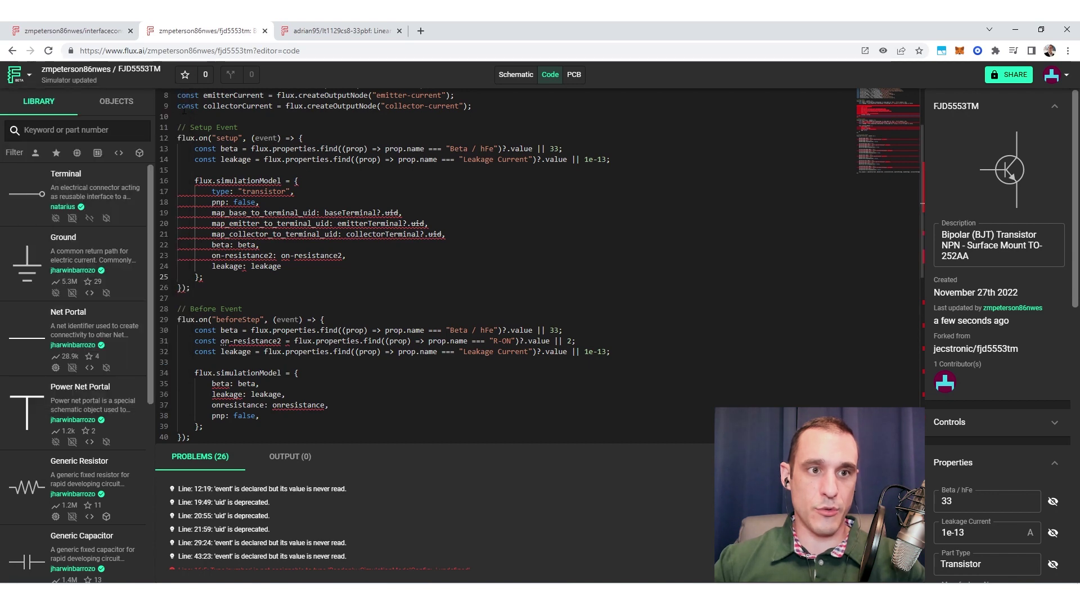
{"action": "left_click", "coordinate": [20, 77]}
{"action": "left_click", "coordinate": [72, 138]}
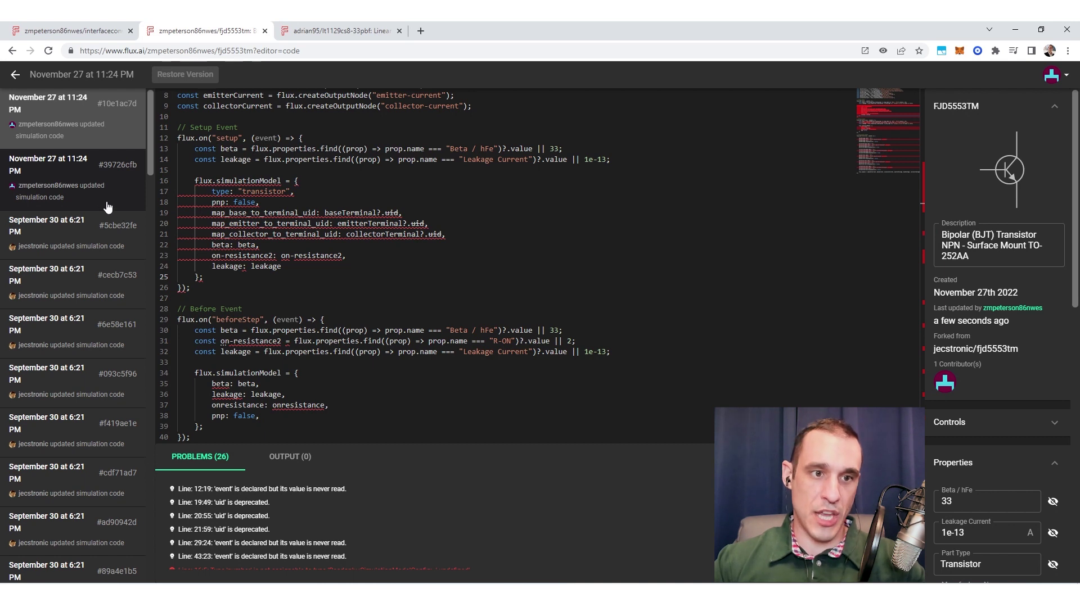
{"action": "left_click", "coordinate": [79, 239]}
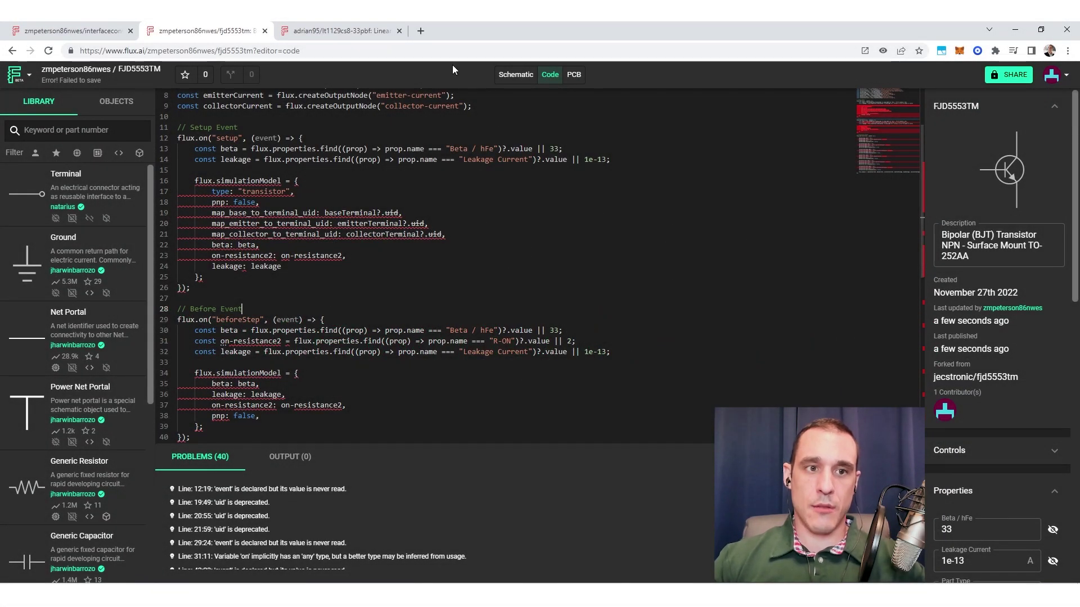
Publish the FJD5553TM changes with the note 'Simulation update', then return to InterfaceConverter.
{"action": "left_click", "coordinate": [16, 76]}
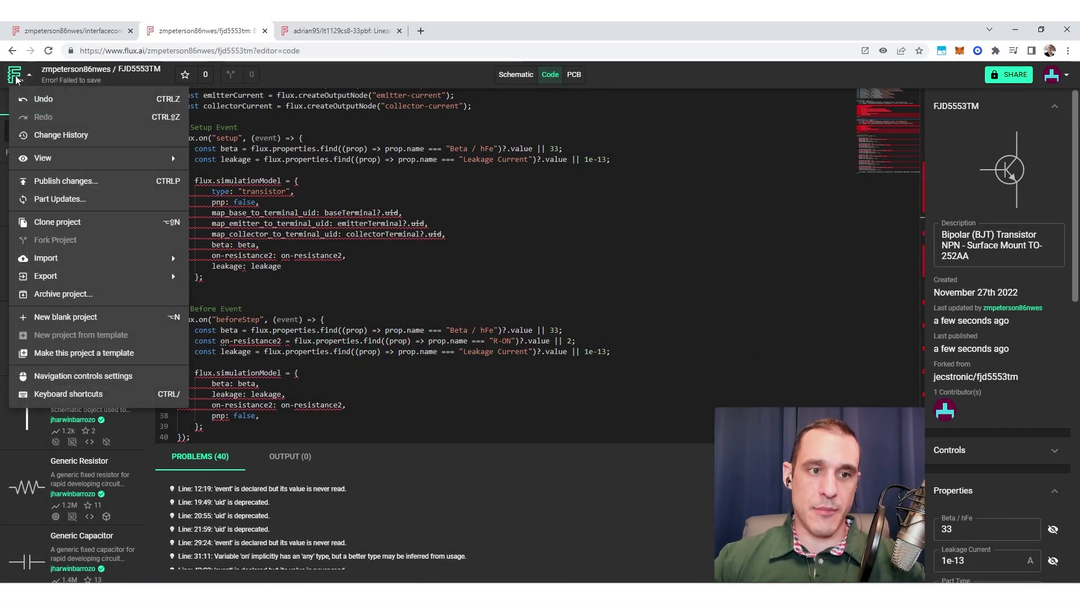
{"action": "left_click", "coordinate": [73, 182]}
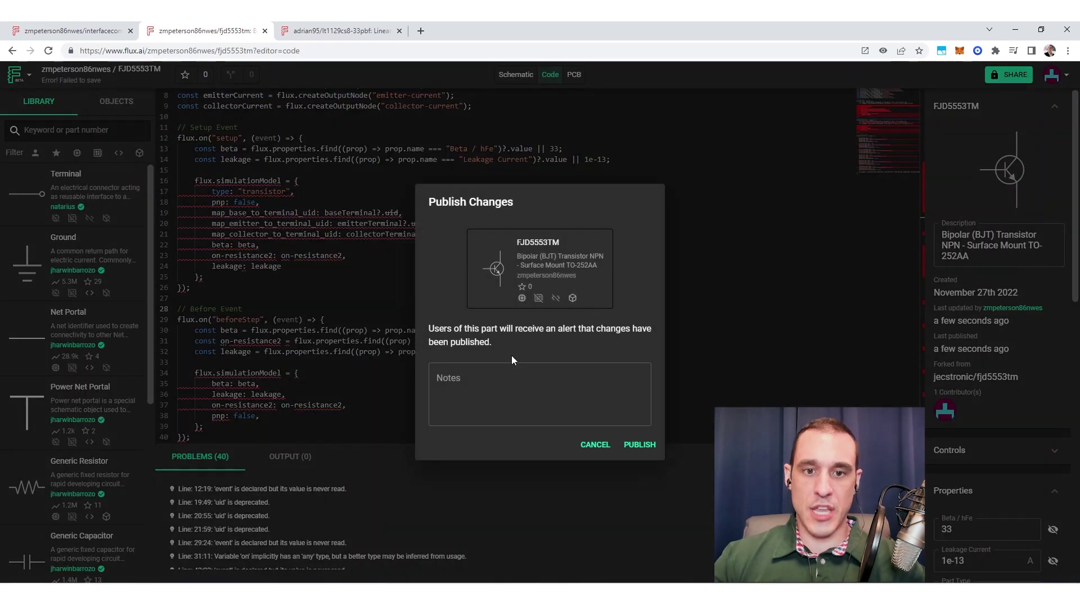
{"action": "left_click", "coordinate": [507, 371]}
{"action": "type", "text": "Simul"}
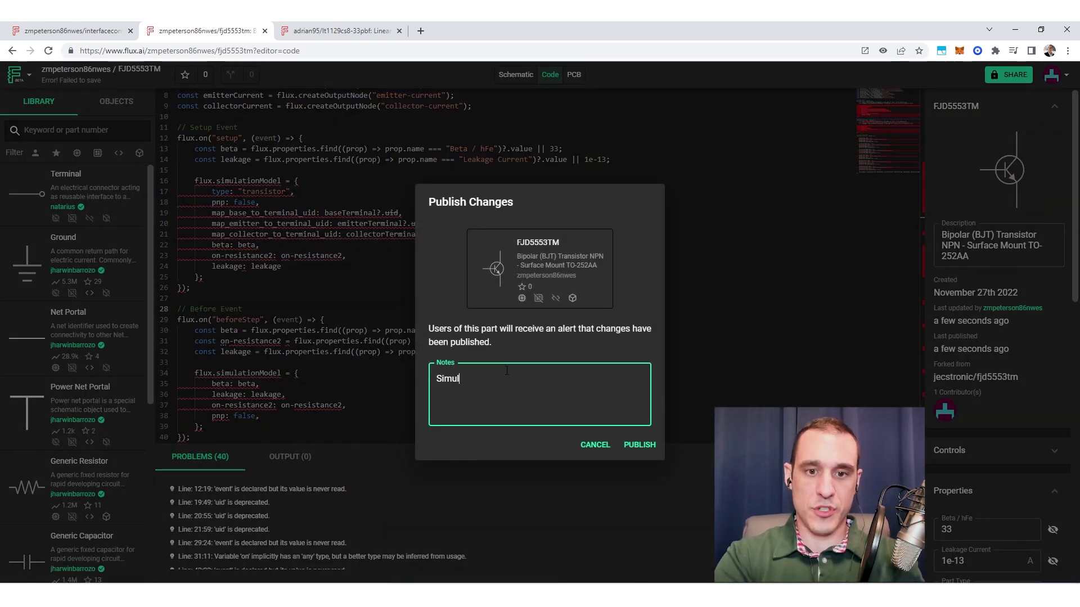
{"action": "type", "text": "ation update"}
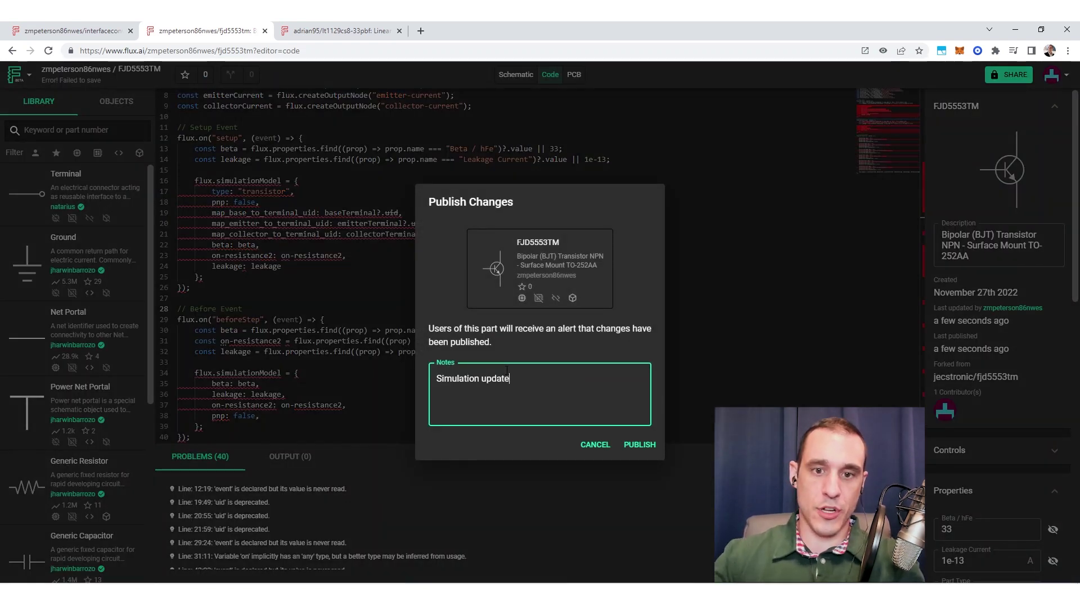
{"action": "left_click", "coordinate": [638, 445]}
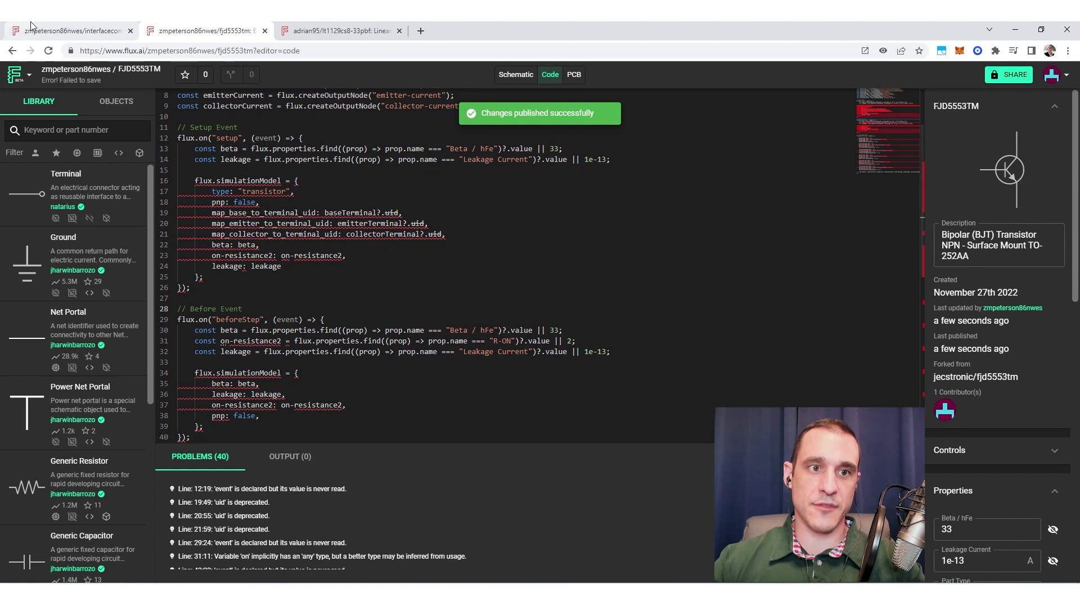
{"action": "left_click", "coordinate": [52, 23]}
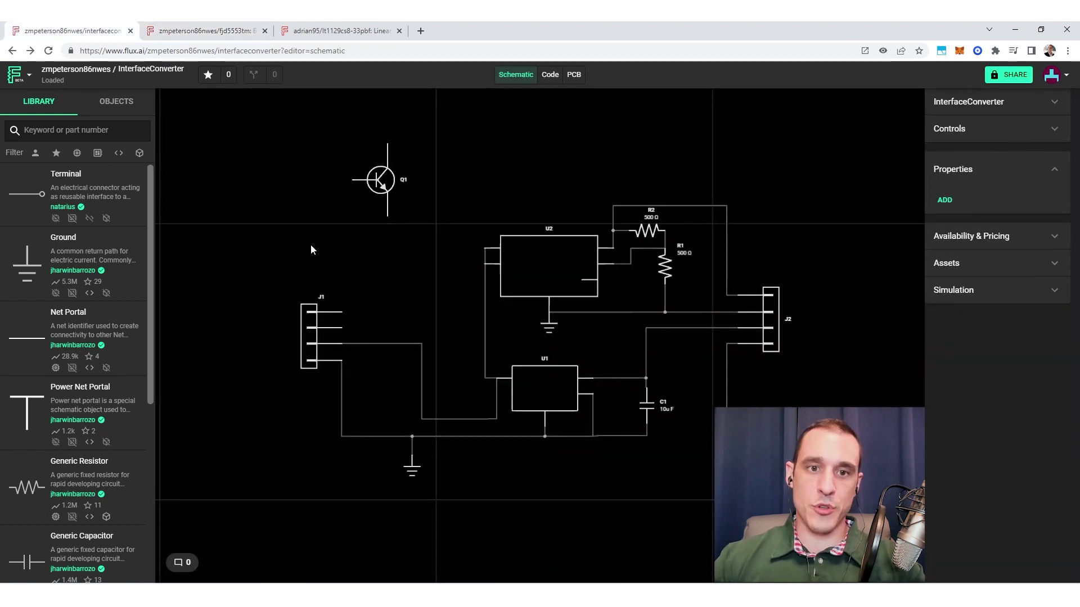
{"action": "left_click", "coordinate": [49, 51]}
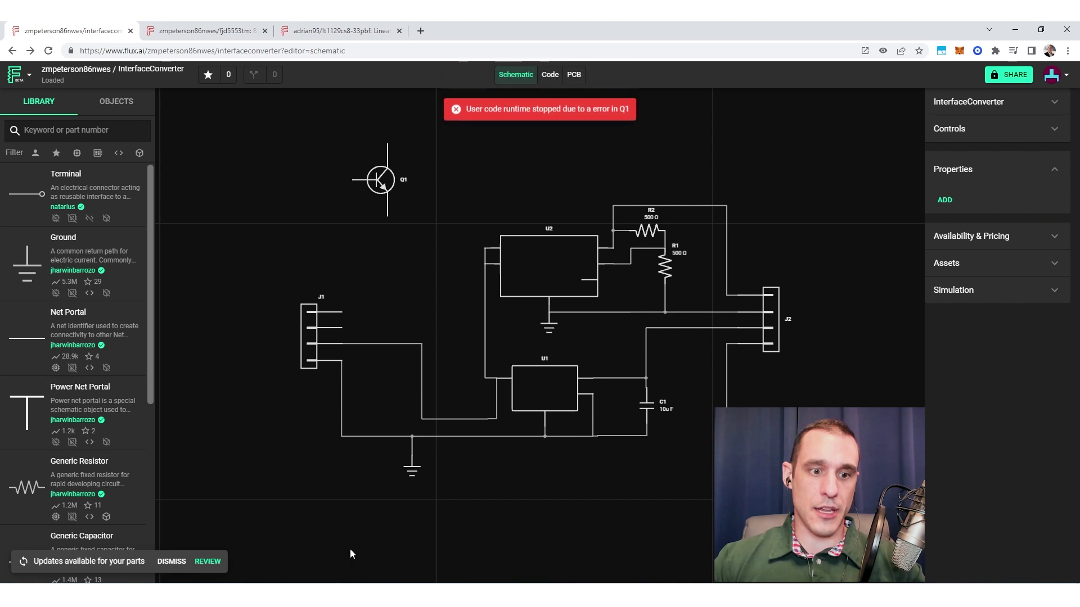
{"action": "left_click", "coordinate": [207, 562]}
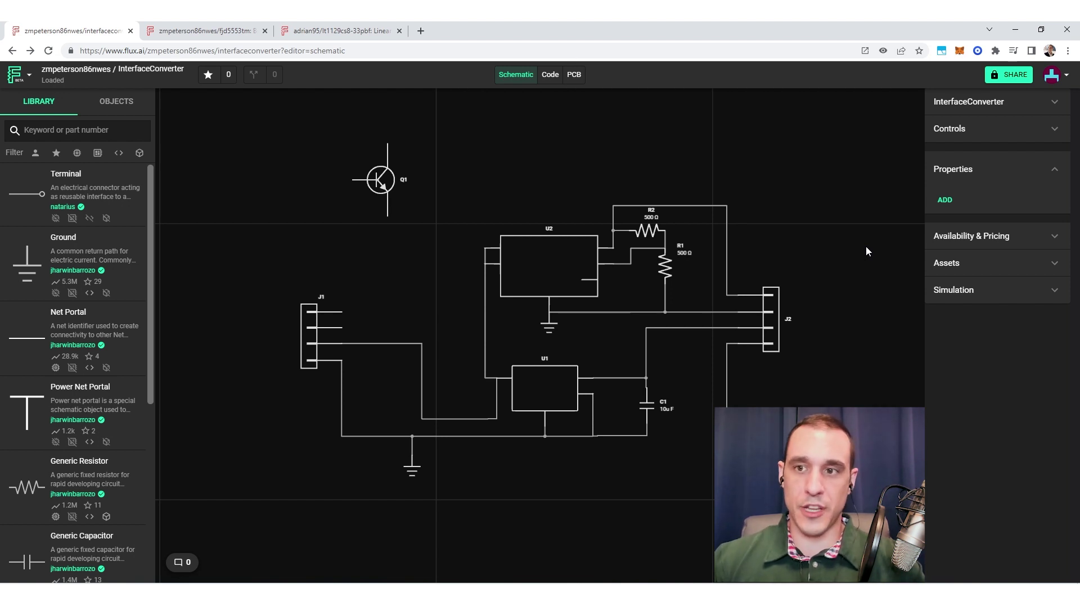
From the profile page, start the new project 'Digital Salmon Electromagnetic Shrinking Machine'.
{"action": "left_click", "coordinate": [1051, 75]}
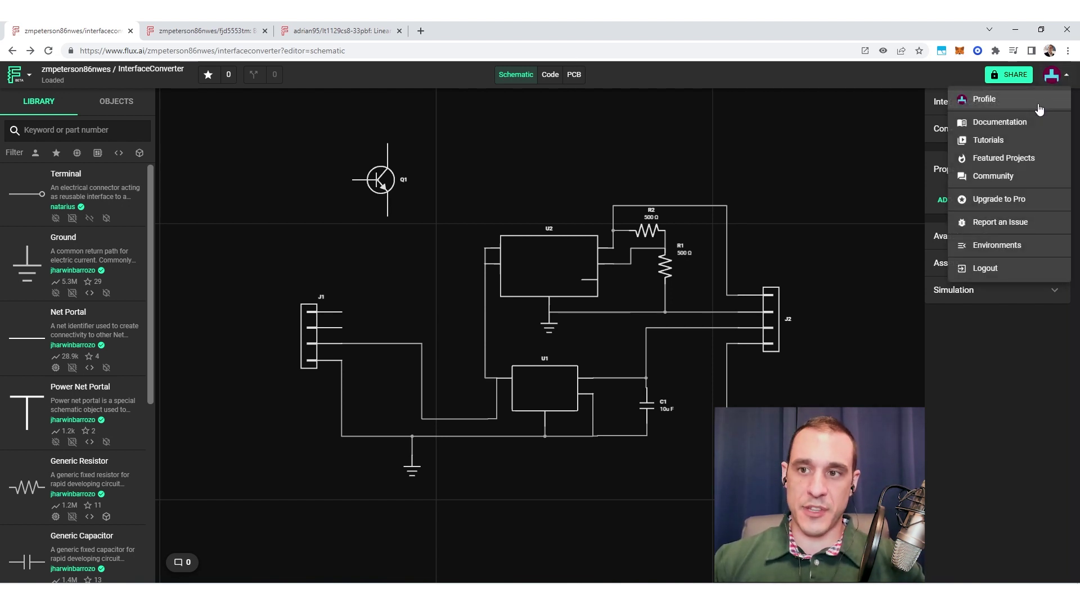
{"action": "left_click", "coordinate": [994, 102]}
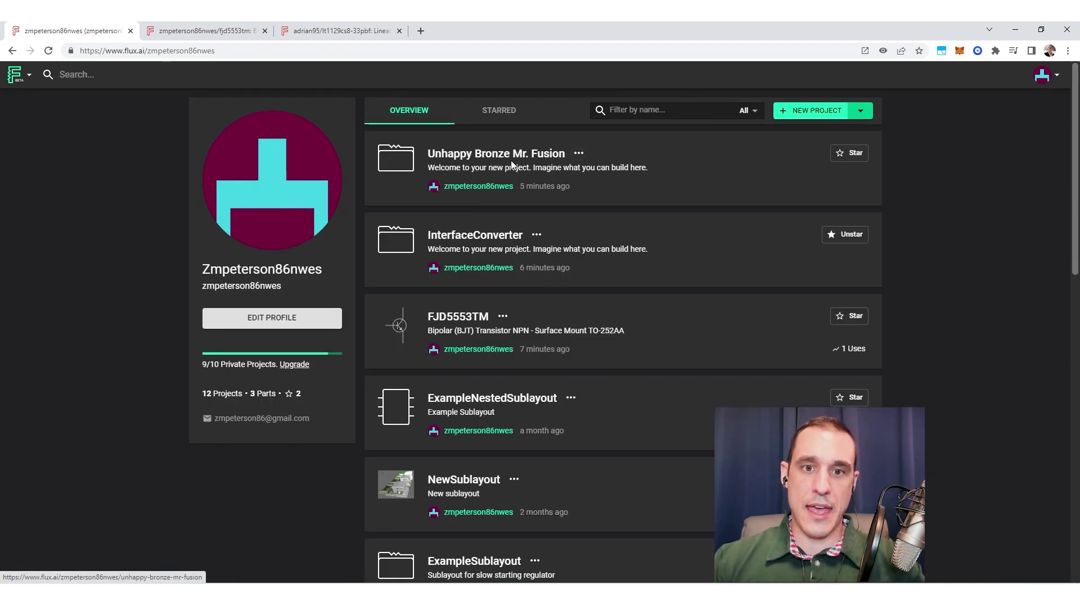
{"action": "left_click", "coordinate": [804, 111]}
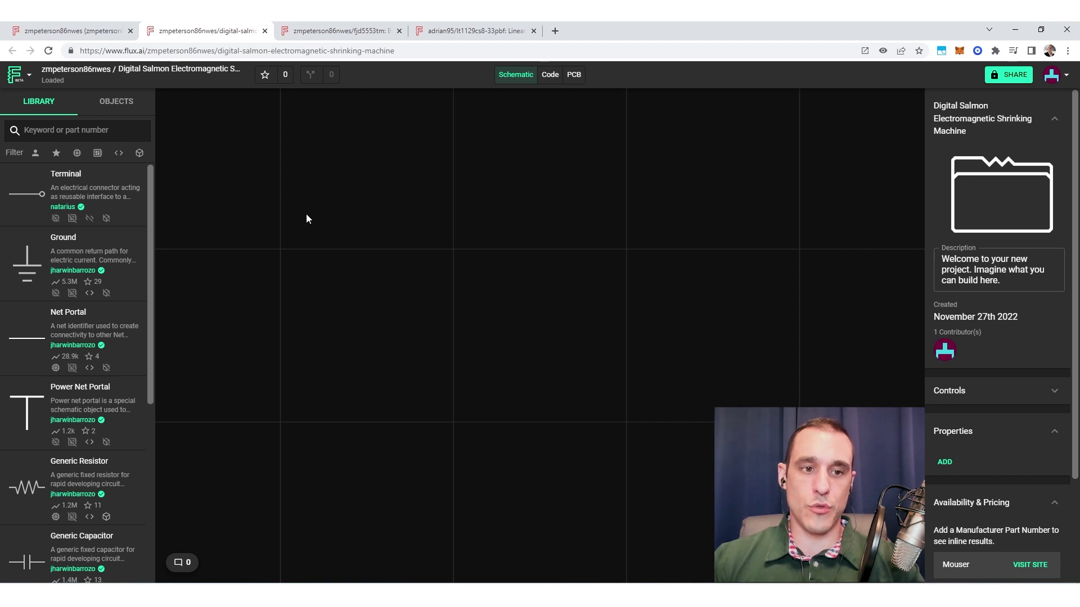
Close the leftover profile tab and filter the Library to parts with simulation code.
{"action": "left_click", "coordinate": [131, 31]}
{"action": "left_click", "coordinate": [591, 112]}
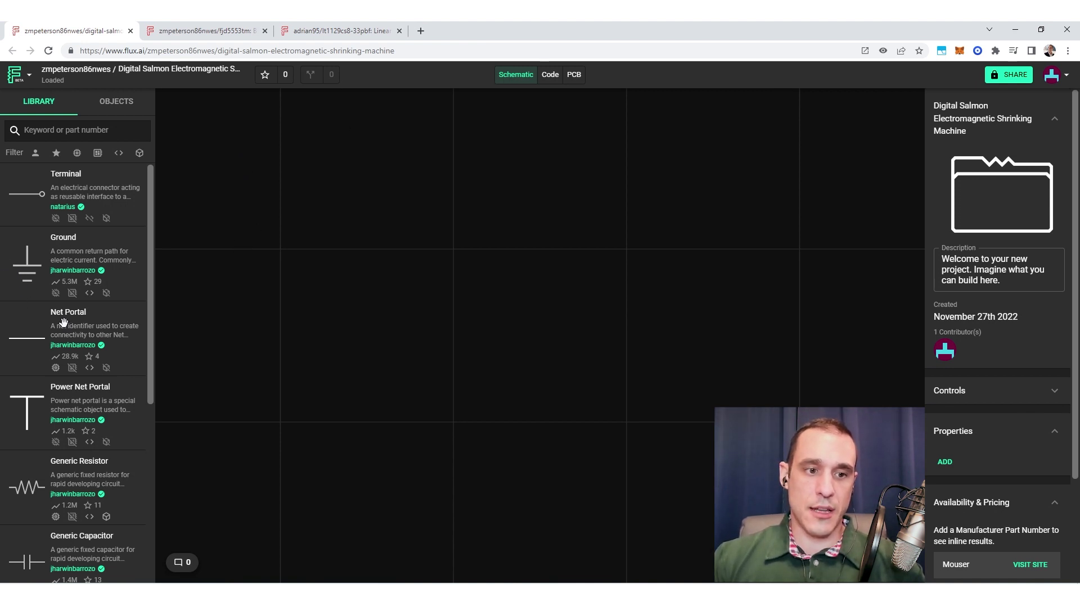
{"action": "scroll", "coordinate": [61, 382], "scroll_direction": "down", "scroll_amount": 3}
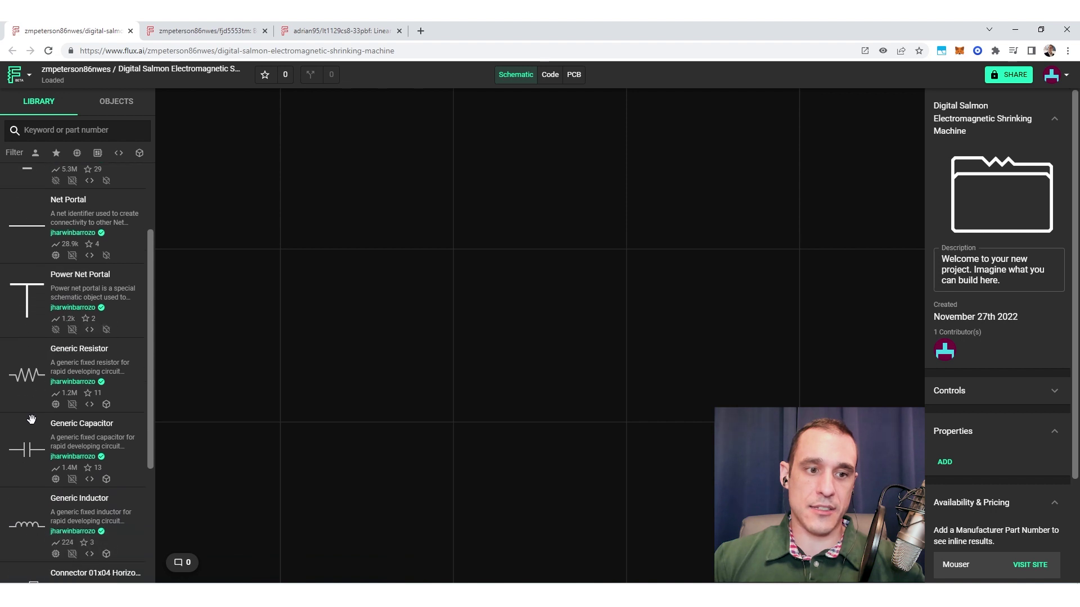
{"action": "scroll", "coordinate": [27, 422], "scroll_direction": "down", "scroll_amount": 5}
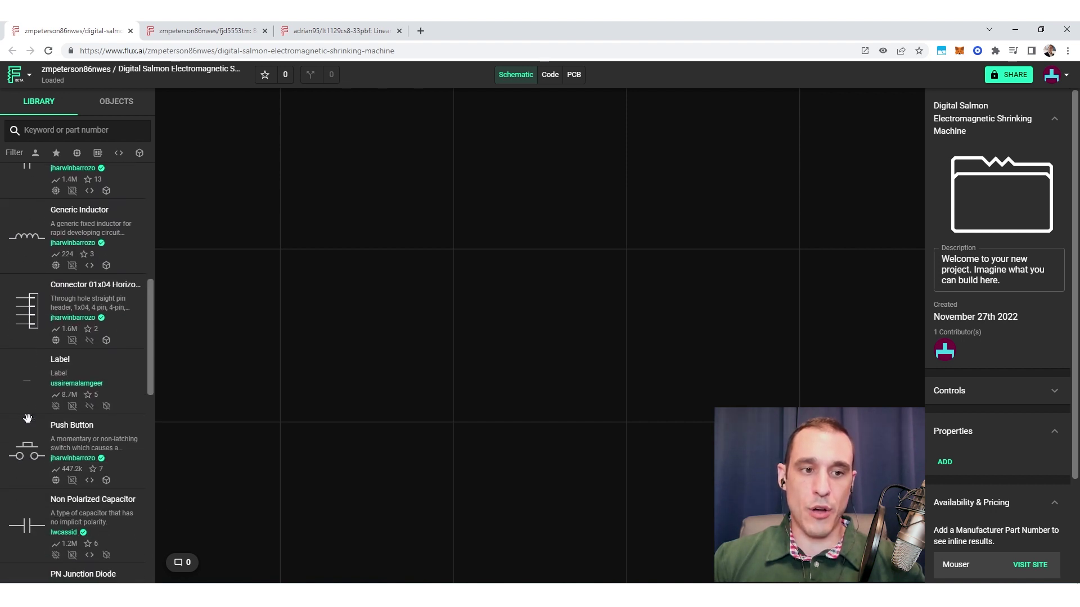
{"action": "scroll", "coordinate": [28, 419], "scroll_direction": "up", "scroll_amount": 7}
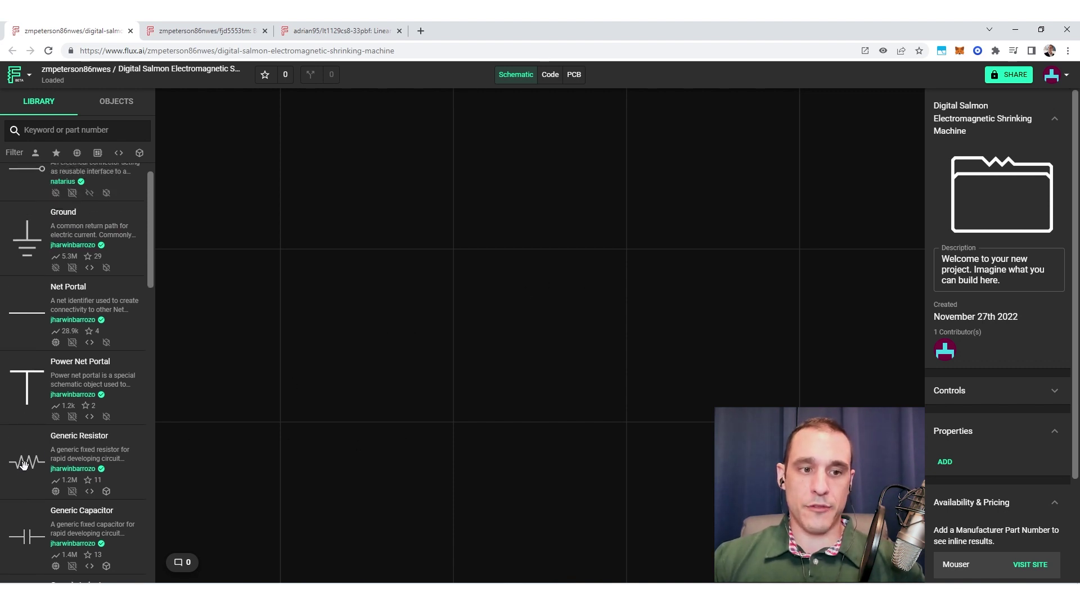
{"action": "left_click", "coordinate": [118, 152]}
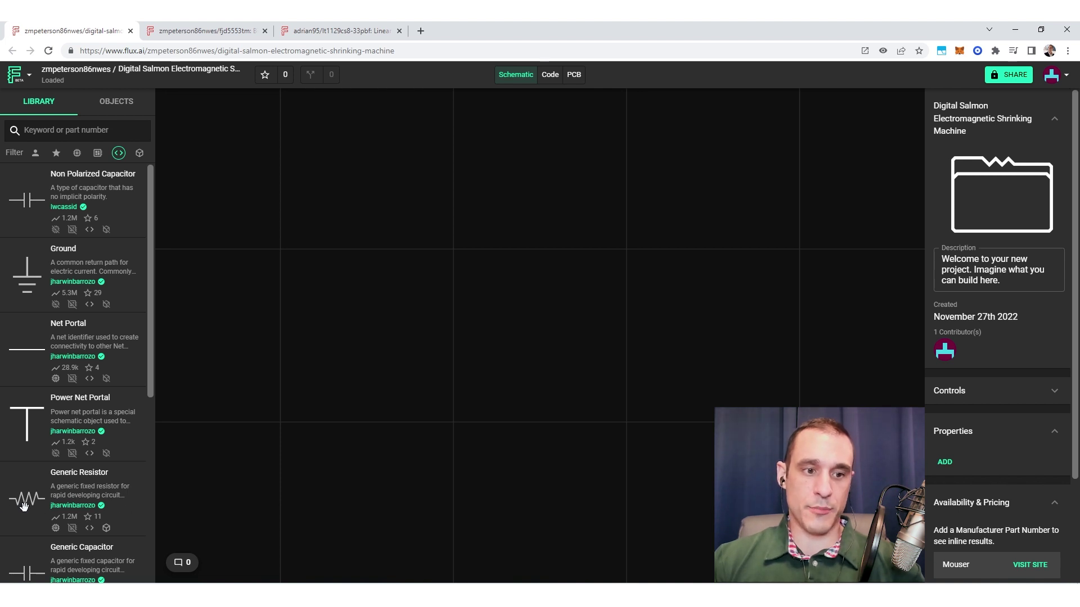
Place two 500 Ω Generic Resistors, a Ground and a Waveform Generator V1 on the schematic.
{"action": "left_click_drag", "start_coordinate": [41, 503], "coordinate": [577, 297]}
{"action": "left_click_drag", "start_coordinate": [23, 503], "coordinate": [498, 336]}
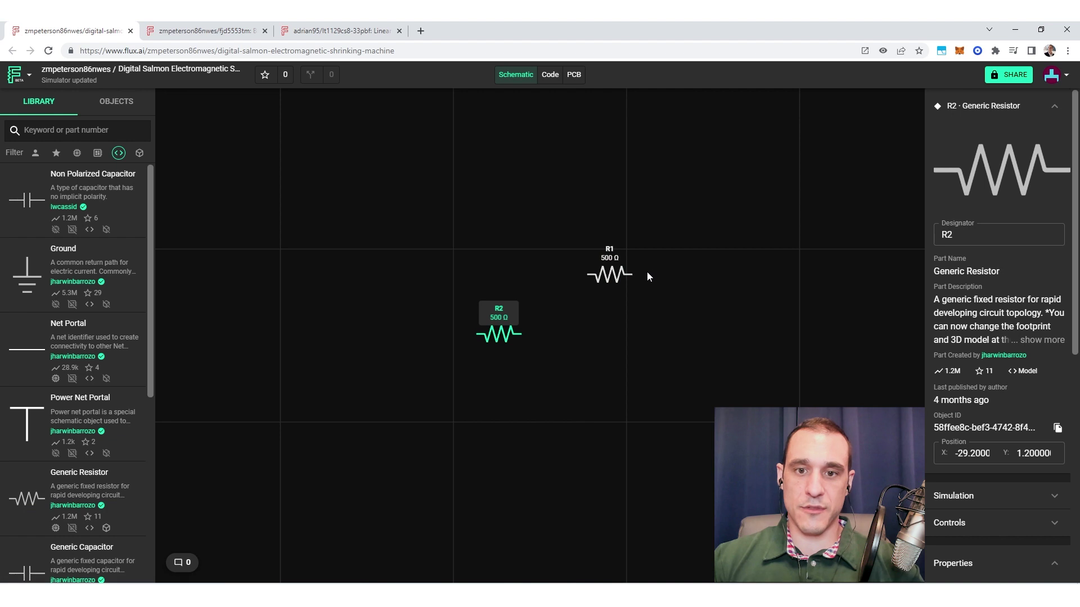
{"action": "left_click", "coordinate": [779, 275]}
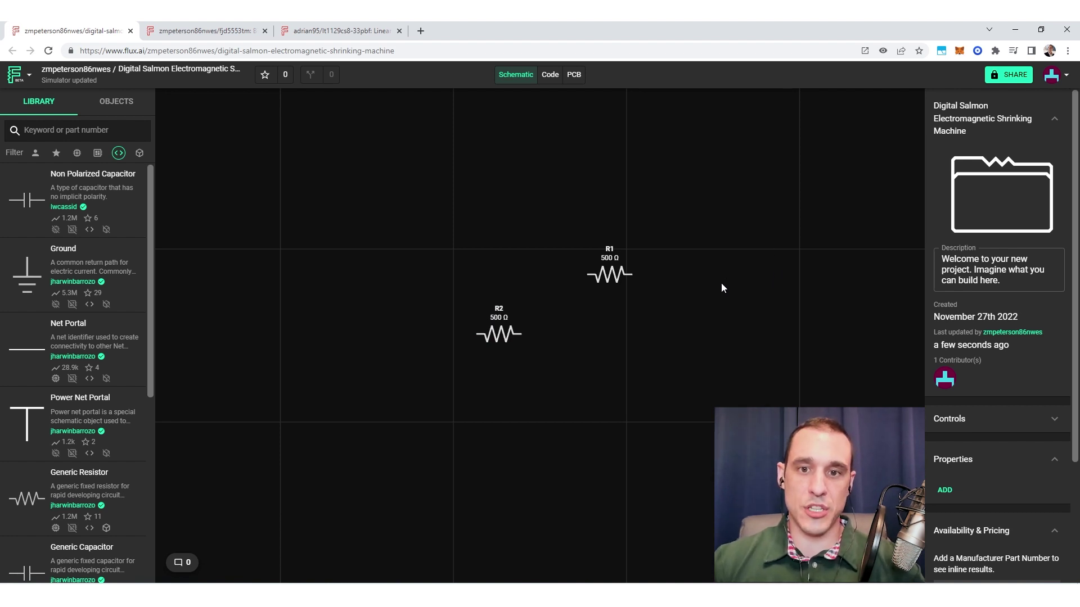
{"action": "left_click_drag", "start_coordinate": [723, 192], "coordinate": [559, 330]}
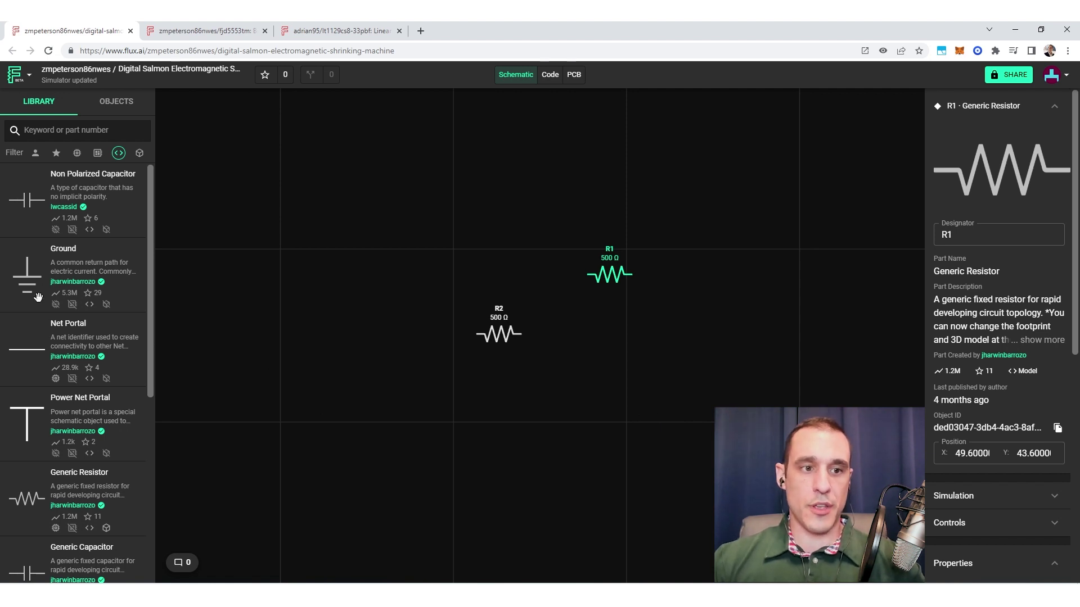
{"action": "left_click_drag", "start_coordinate": [27, 276], "coordinate": [423, 417]}
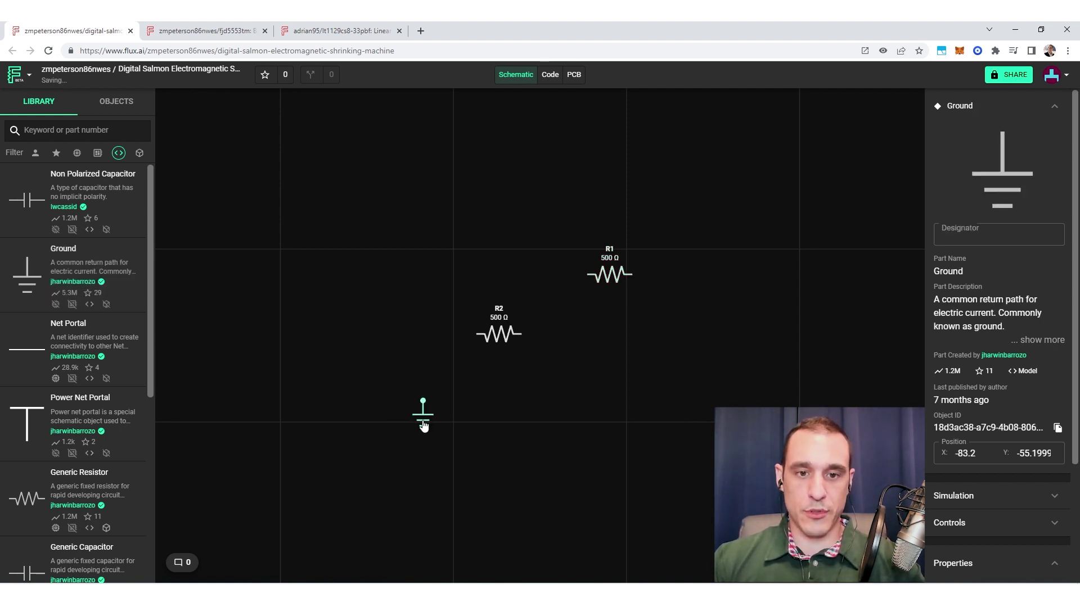
{"action": "left_click", "coordinate": [87, 135]}
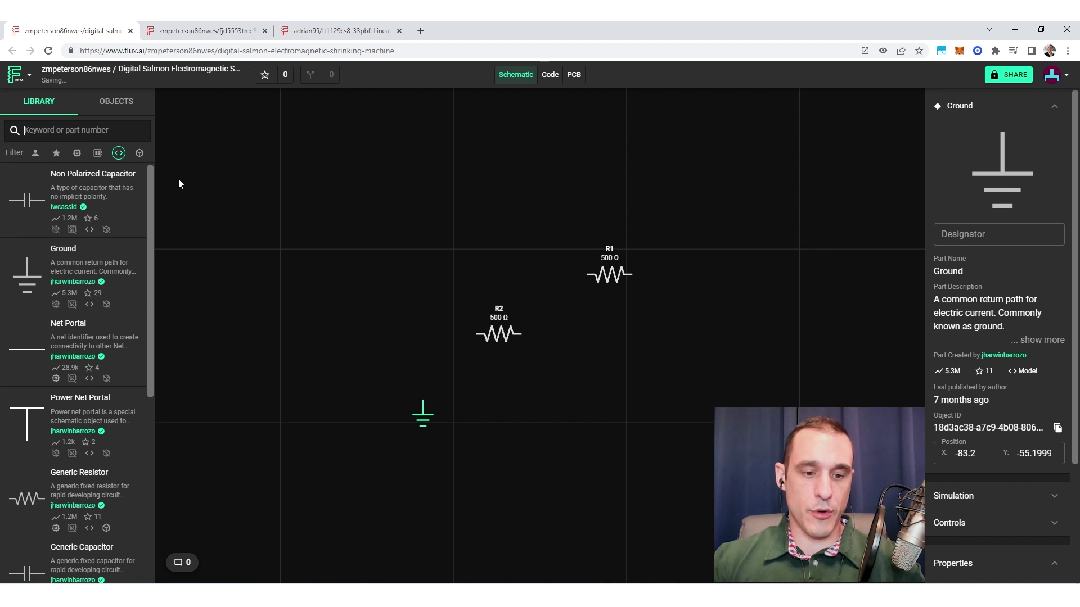
{"action": "type", "text": "source"}
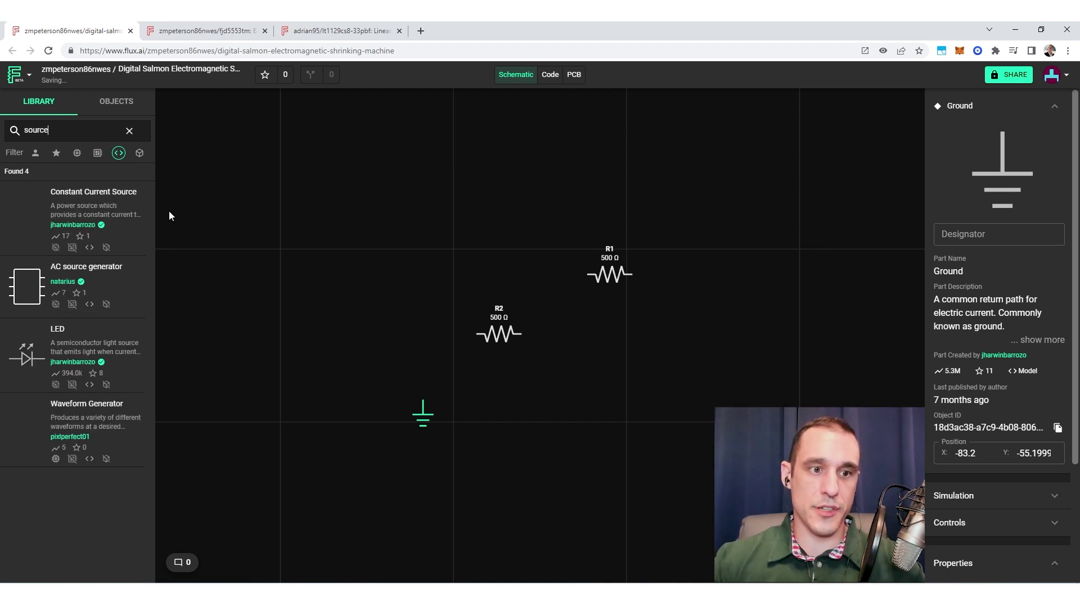
{"action": "left_click_drag", "start_coordinate": [21, 434], "coordinate": [379, 288]}
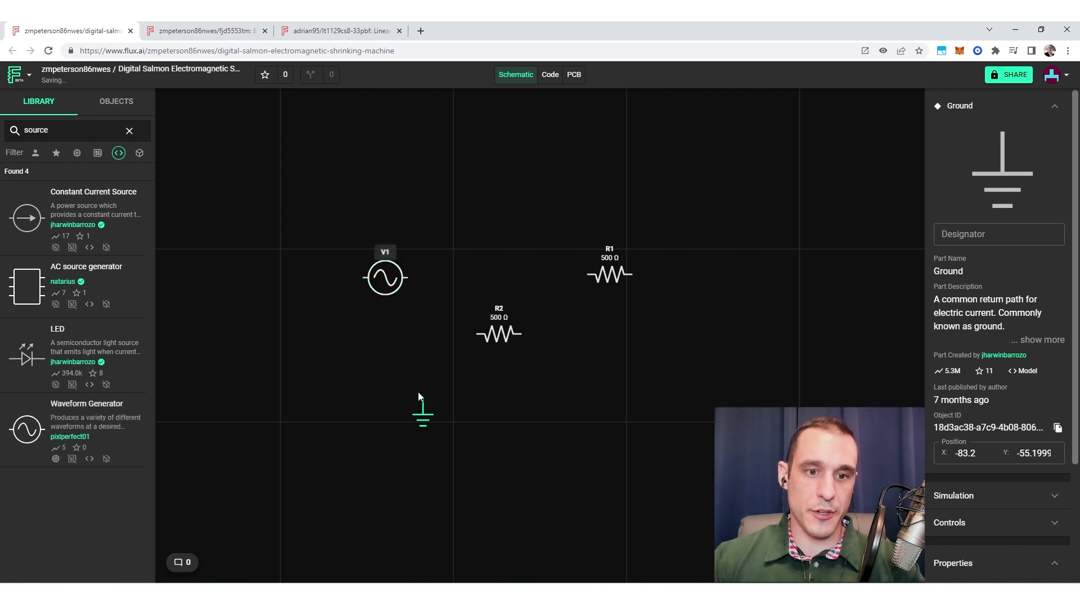
Arrange R1 and R2 beside V1 and wire R2 to V1 and V1 to ground.
{"action": "left_click_drag", "start_coordinate": [488, 336], "coordinate": [466, 281]}
{"action": "left_click_drag", "start_coordinate": [598, 281], "coordinate": [511, 282]}
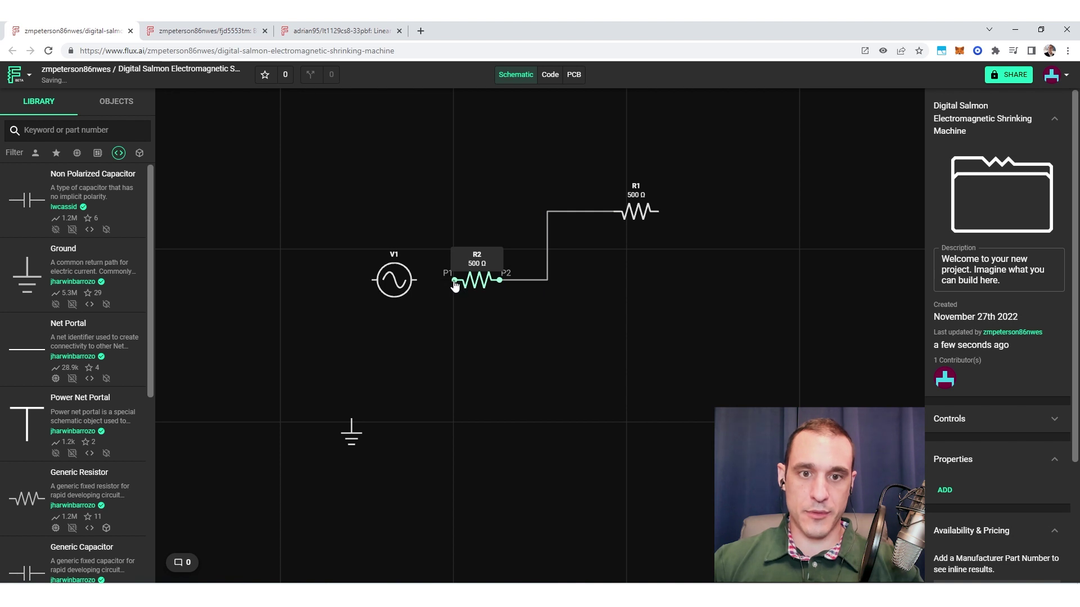
{"action": "left_click_drag", "start_coordinate": [455, 281], "coordinate": [350, 379]}
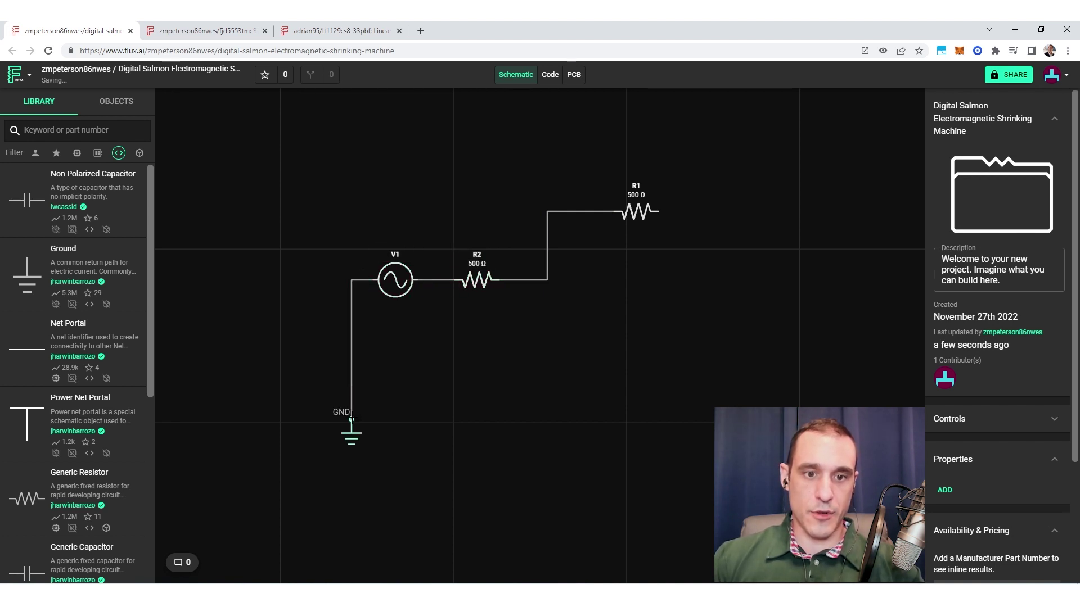
{"action": "left_click_drag", "start_coordinate": [354, 422], "coordinate": [658, 212]}
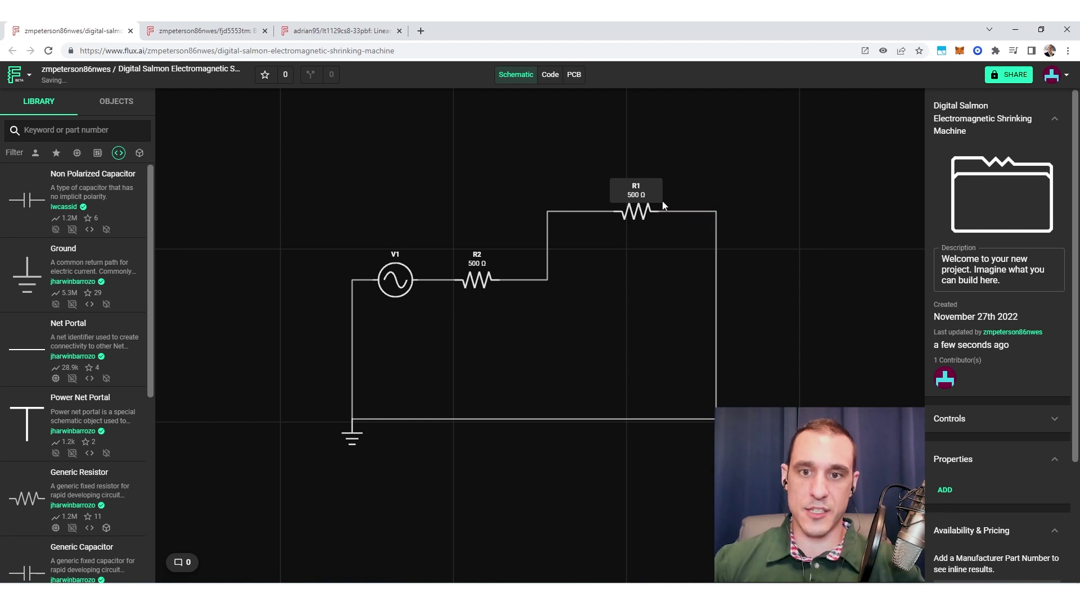
Raise the Simulation Speed slider, then return it to the lowest setting (5 µs time step).
{"action": "scroll", "coordinate": [1018, 303], "scroll_direction": "down", "scroll_amount": 3}
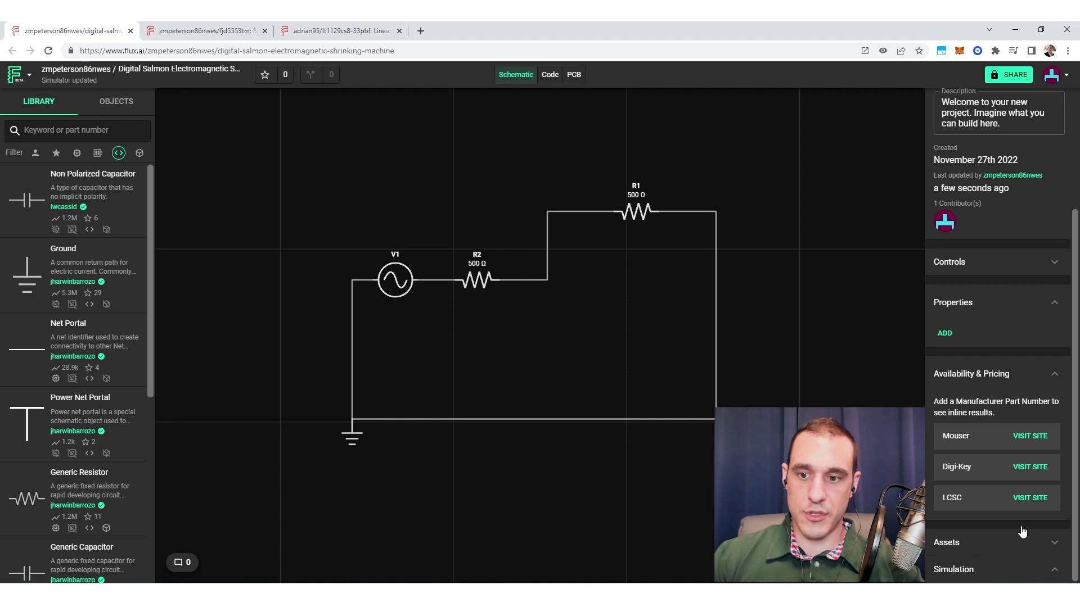
{"action": "scroll", "coordinate": [1027, 506], "scroll_direction": "down", "scroll_amount": 2}
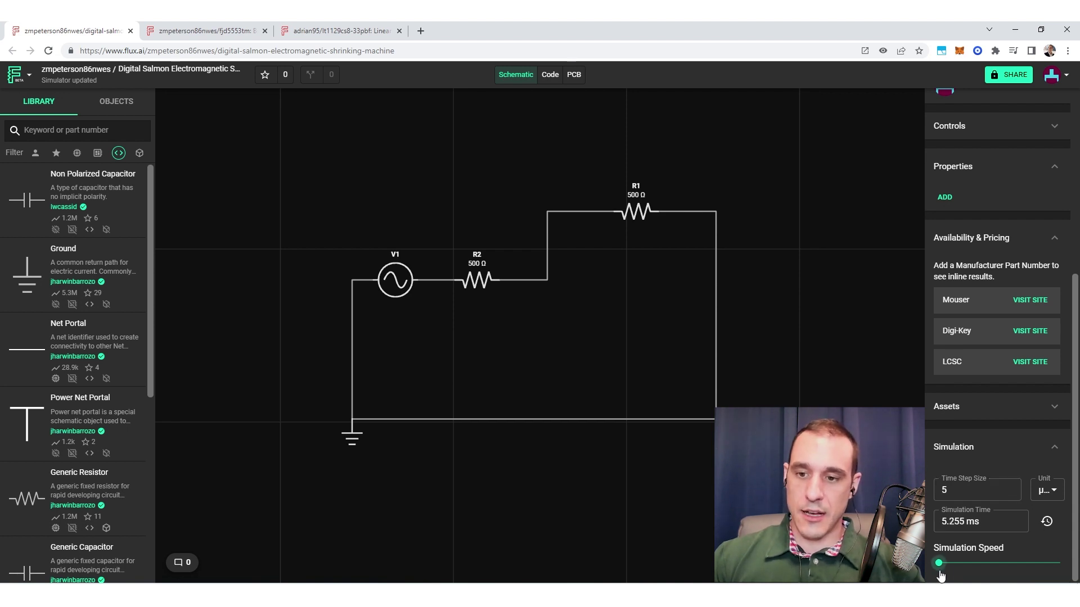
{"action": "left_click_drag", "start_coordinate": [941, 569], "coordinate": [972, 566]}
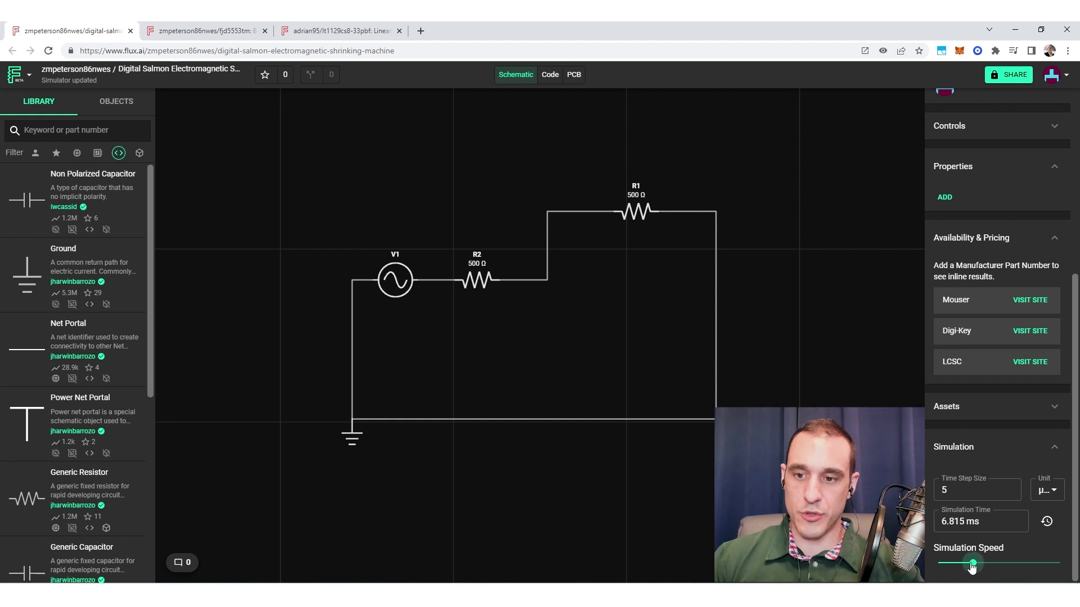
{"action": "left_click_drag", "start_coordinate": [971, 567], "coordinate": [937, 565]}
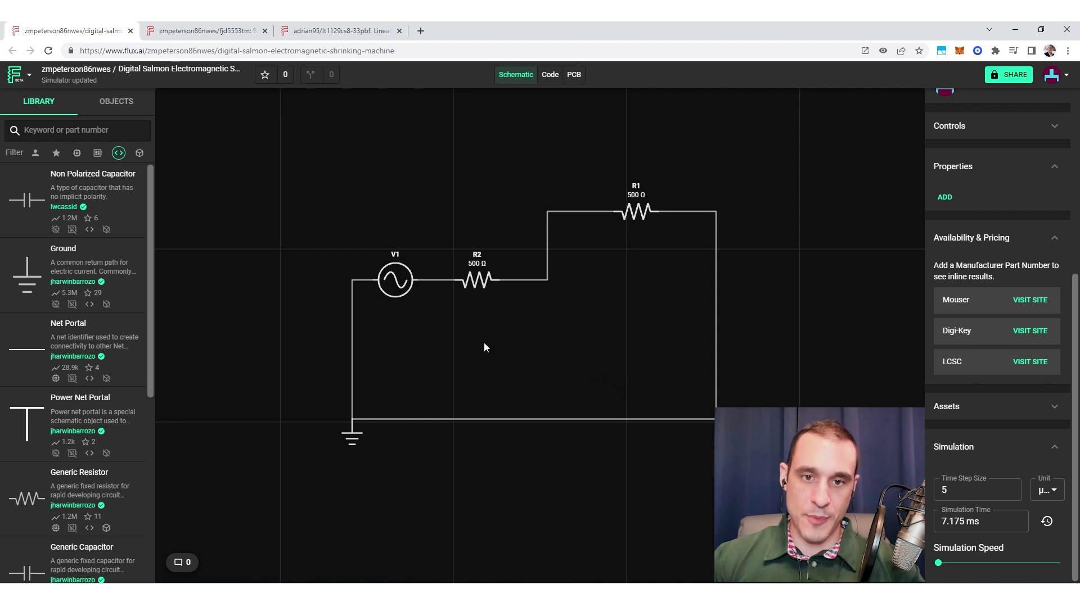
Select V1 and show its Current, Vp-p and Vrms readouts on the schematic.
{"action": "left_click", "coordinate": [397, 287]}
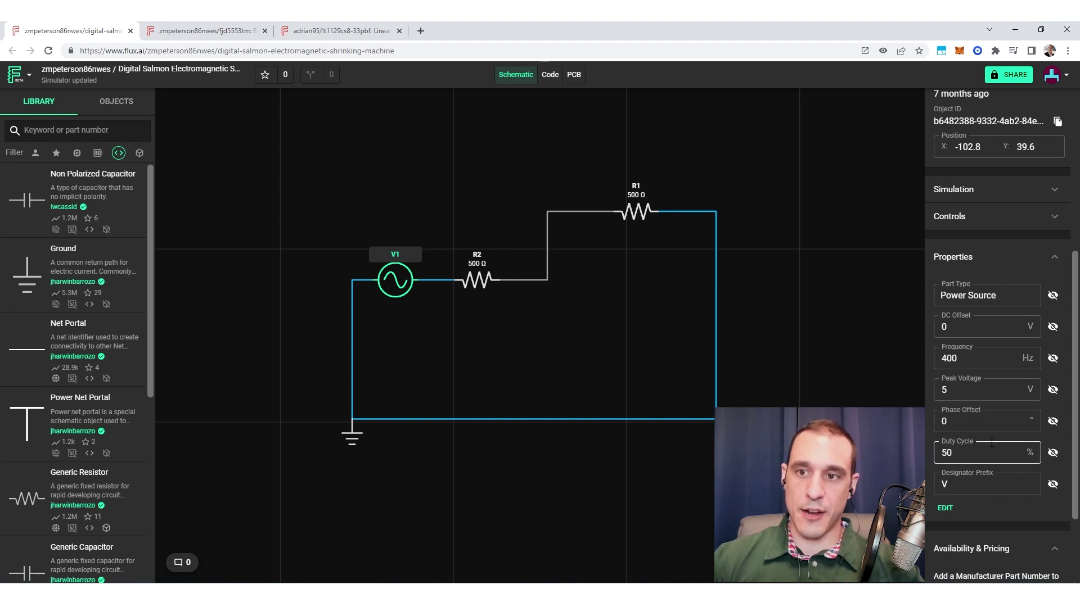
{"action": "left_click", "coordinate": [1038, 201]}
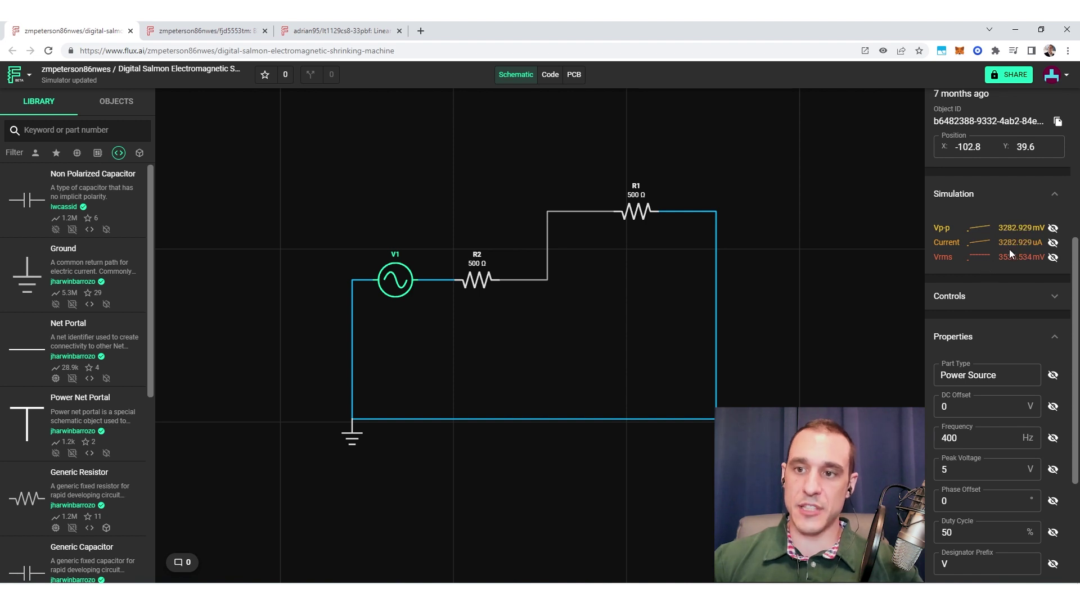
{"action": "left_click", "coordinate": [1053, 244]}
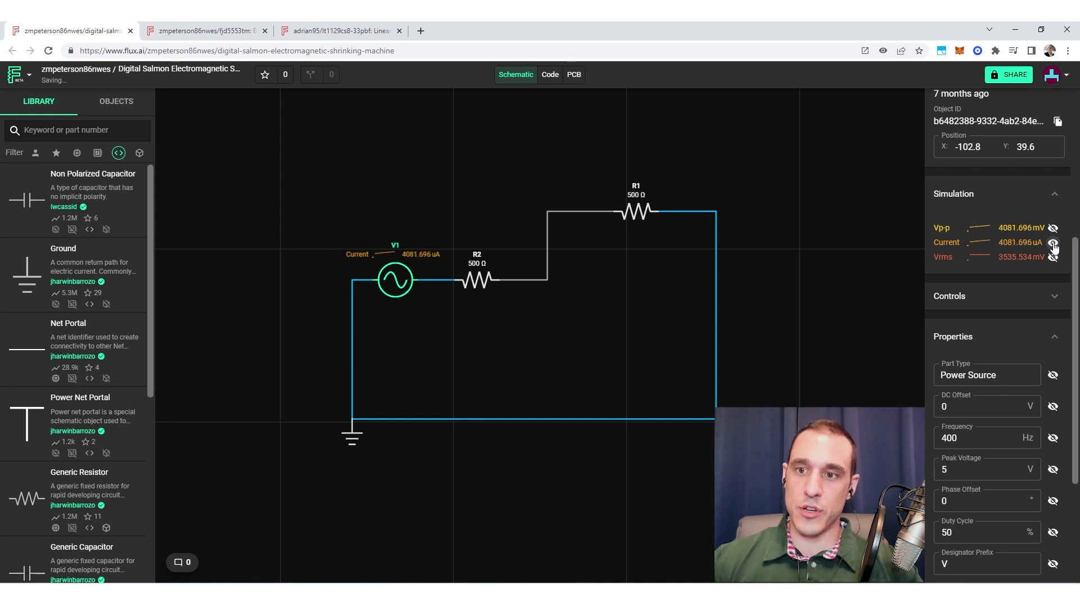
{"action": "left_click", "coordinate": [1052, 228]}
{"action": "left_click", "coordinate": [1053, 257]}
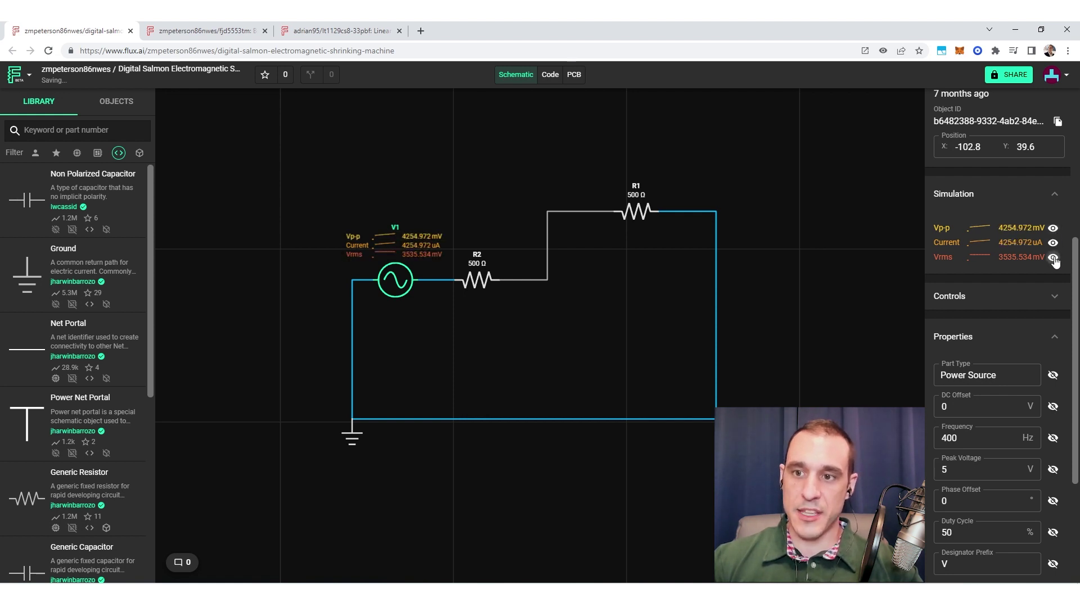
Hide V1's Vrms, Current and Vp-p readouts and select R2 to view its measurements.
{"action": "left_click", "coordinate": [1053, 257]}
{"action": "left_click", "coordinate": [1053, 243]}
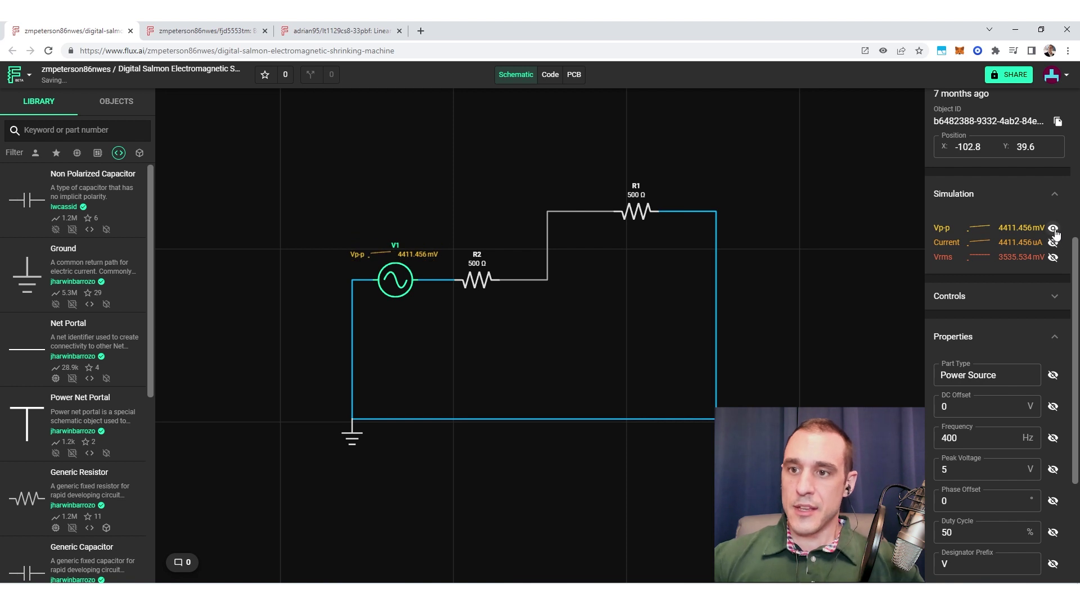
{"action": "left_click", "coordinate": [1053, 228]}
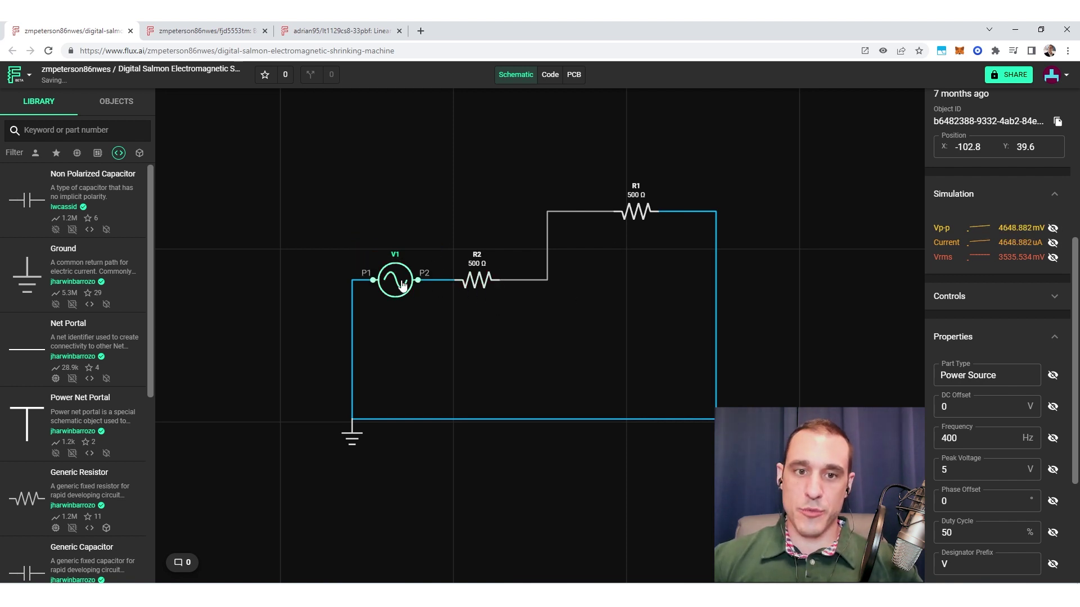
{"action": "left_click", "coordinate": [476, 284]}
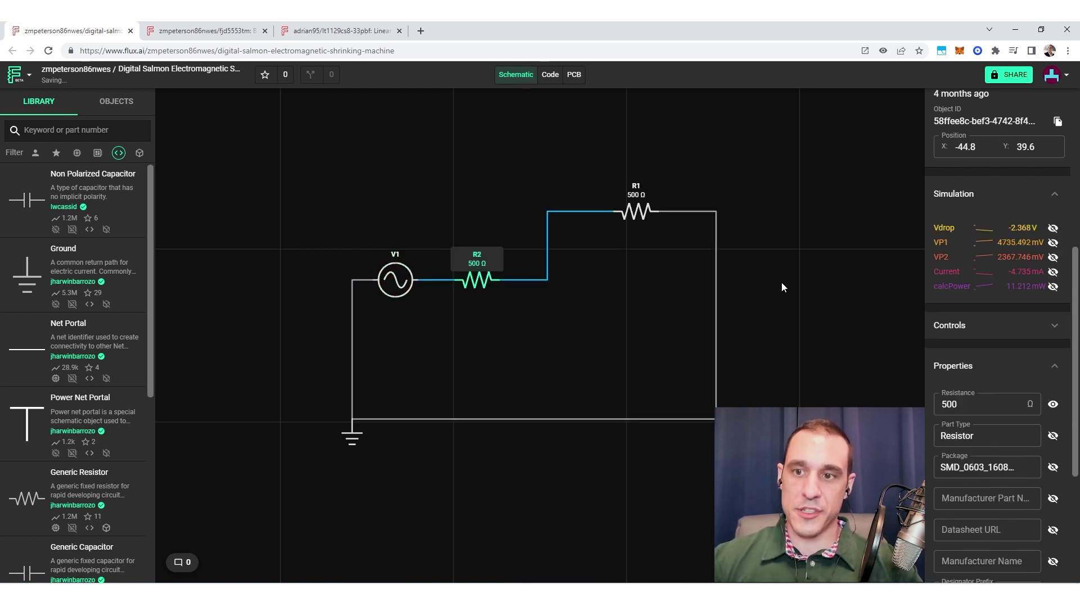
Show R2's Vdrop, VP1 and VP2 readouts on the schematic.
{"action": "left_click", "coordinate": [1053, 229]}
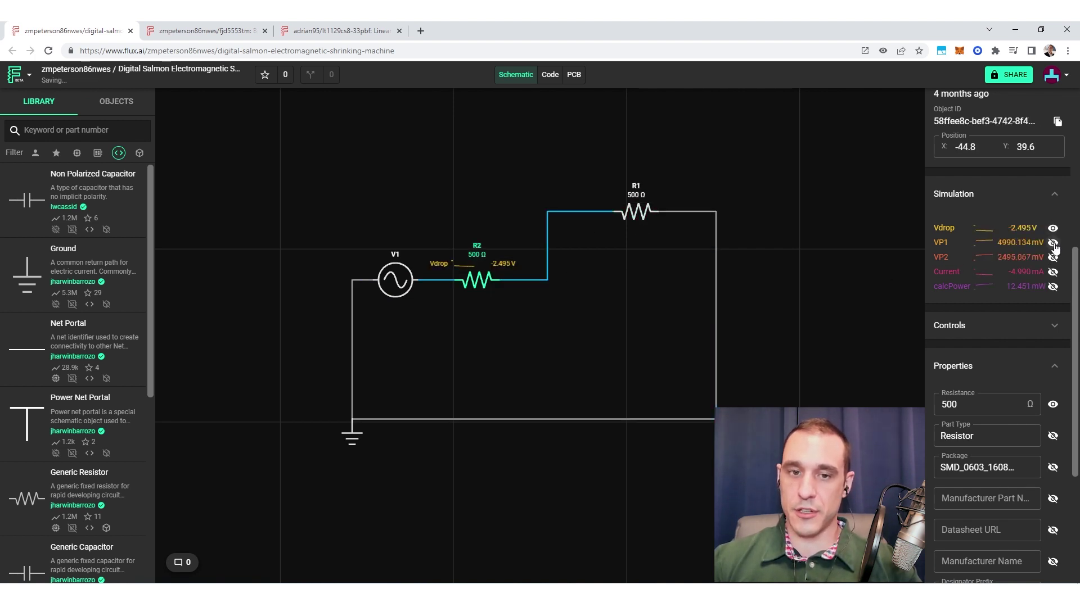
{"action": "left_click", "coordinate": [1053, 244]}
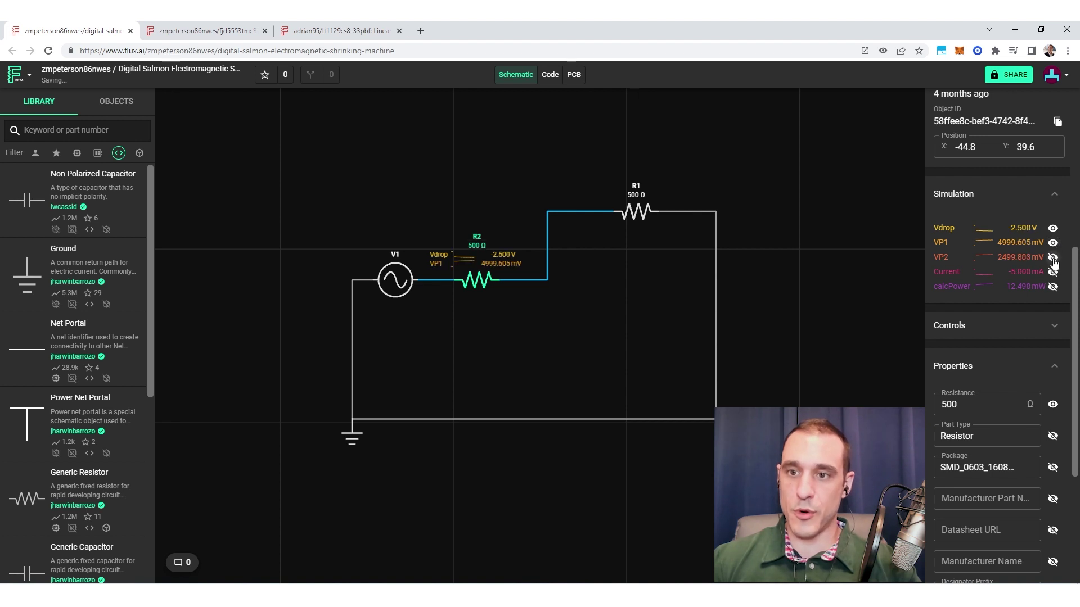
{"action": "left_click", "coordinate": [1053, 258]}
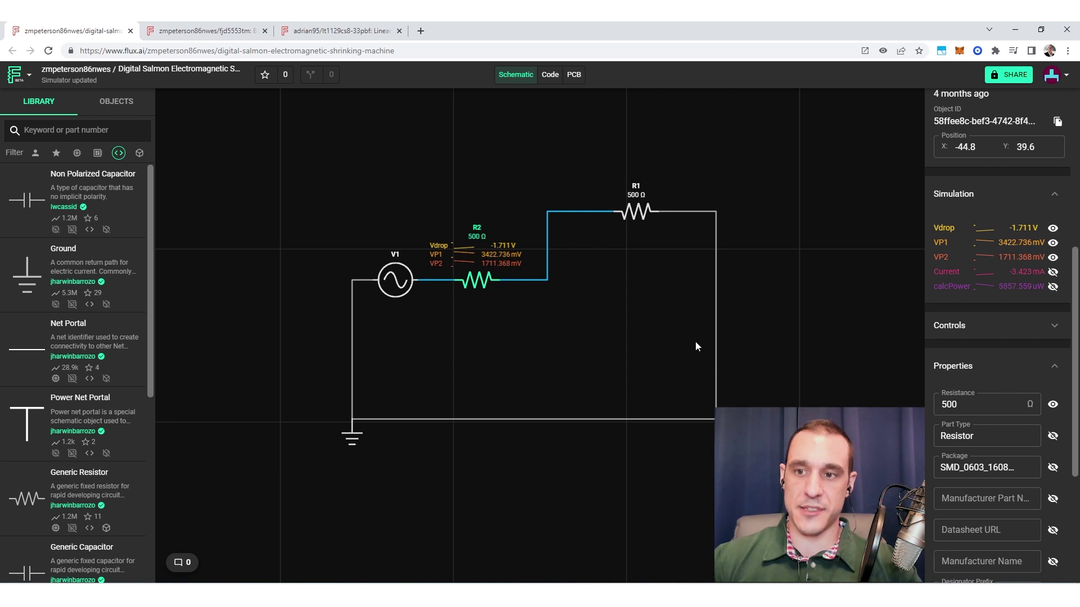
Hide R2's VP2, VP1 and Vdrop readouts again and select resistor R1.
{"action": "left_click", "coordinate": [1053, 258]}
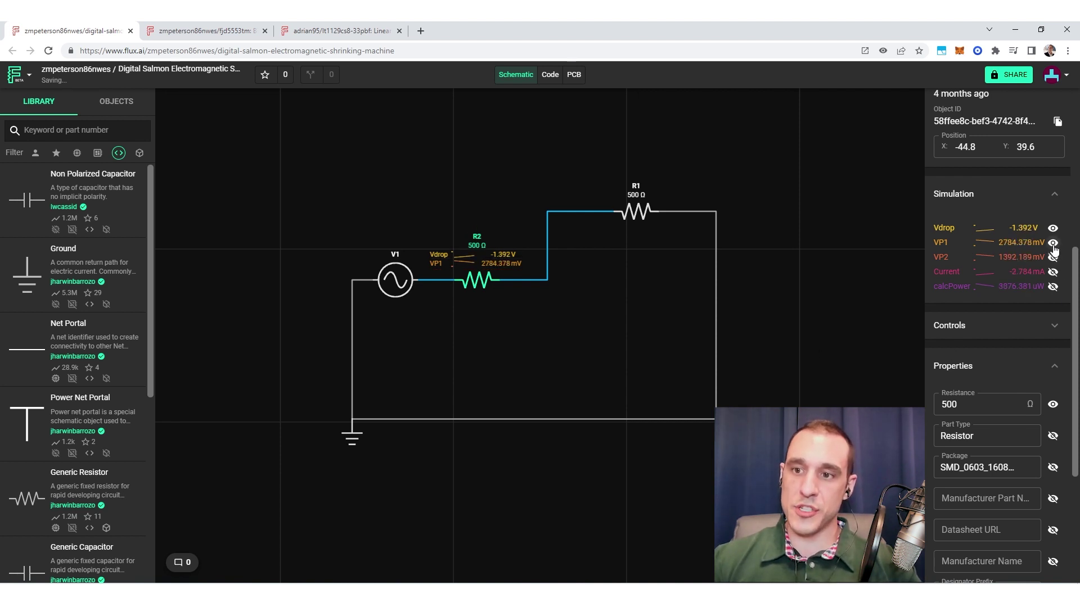
{"action": "left_click", "coordinate": [1053, 243]}
{"action": "left_click", "coordinate": [1053, 228]}
{"action": "left_click", "coordinate": [655, 217]}
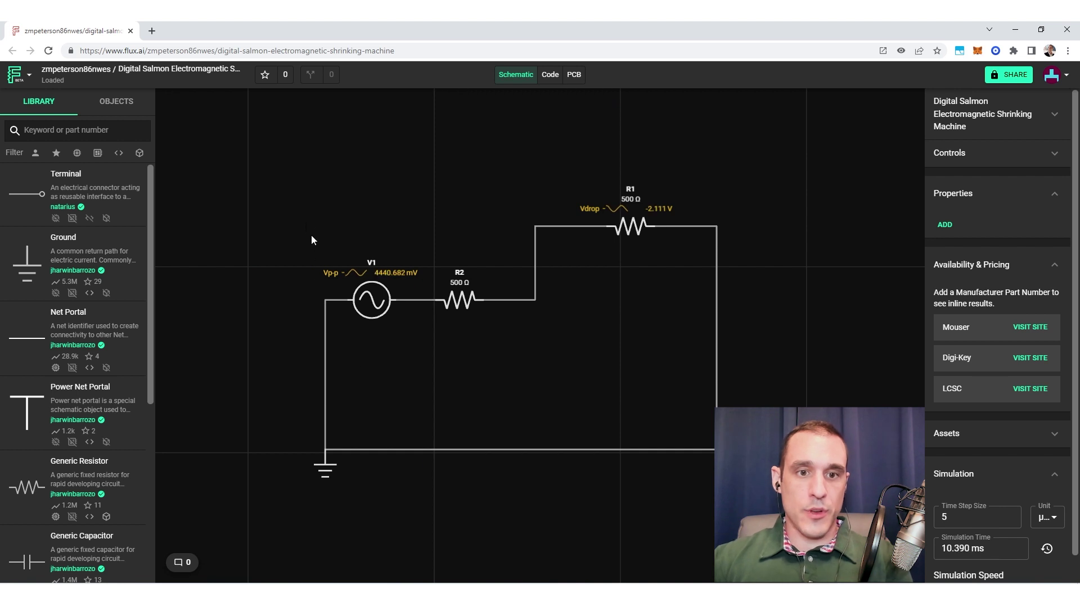
Search the Library for 'op amp' and place the Op Amp Sim Model into the circuit.
{"action": "left_click", "coordinate": [94, 131]}
{"action": "type", "text": "op amp"}
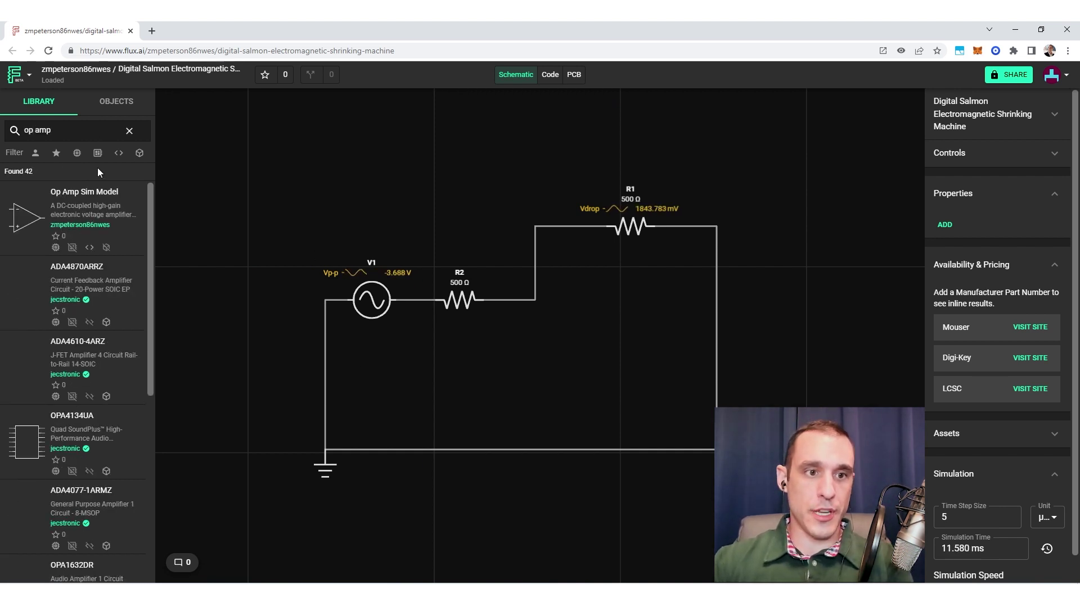
{"action": "left_click_drag", "start_coordinate": [22, 226], "coordinate": [615, 347]}
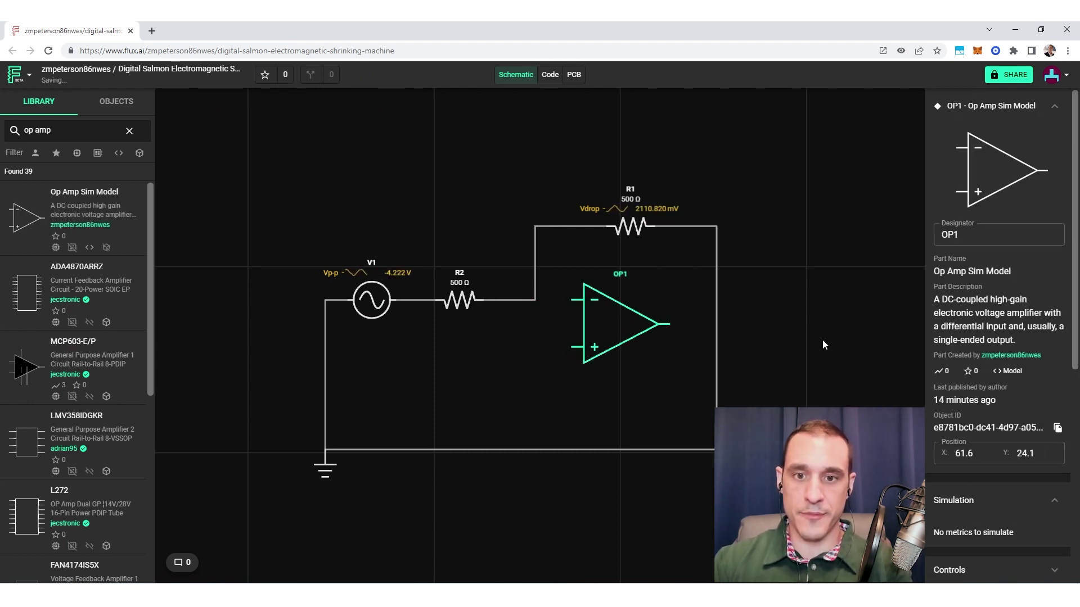
Wire OP1's minus input to R2, its output to R1's feedback wire, and its plus input to ground.
{"action": "left_click_drag", "start_coordinate": [566, 300], "coordinate": [536, 307]}
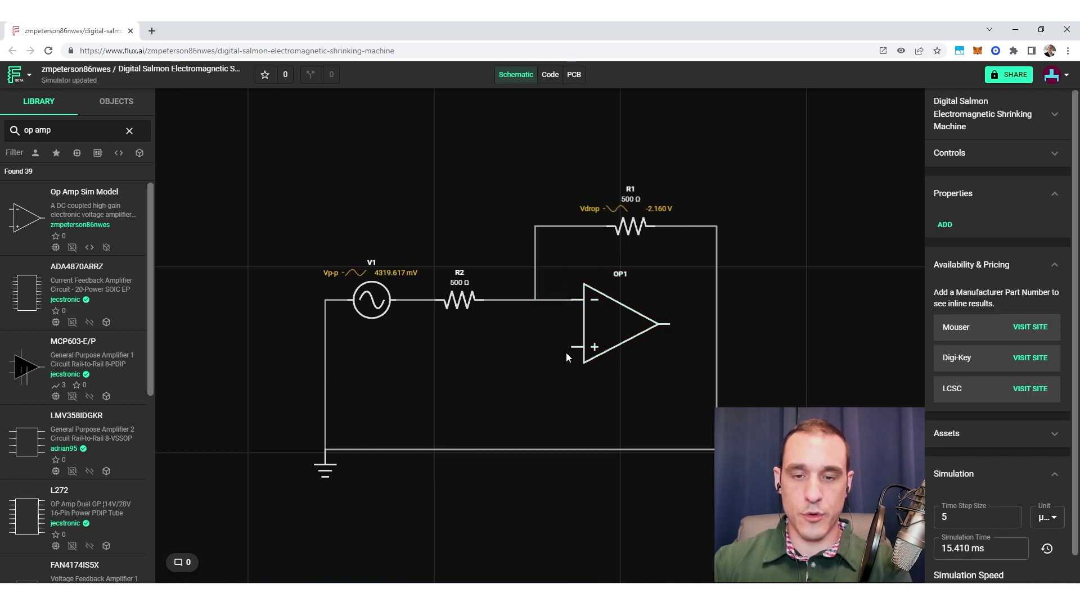
{"action": "left_click_drag", "start_coordinate": [669, 330], "coordinate": [717, 334]}
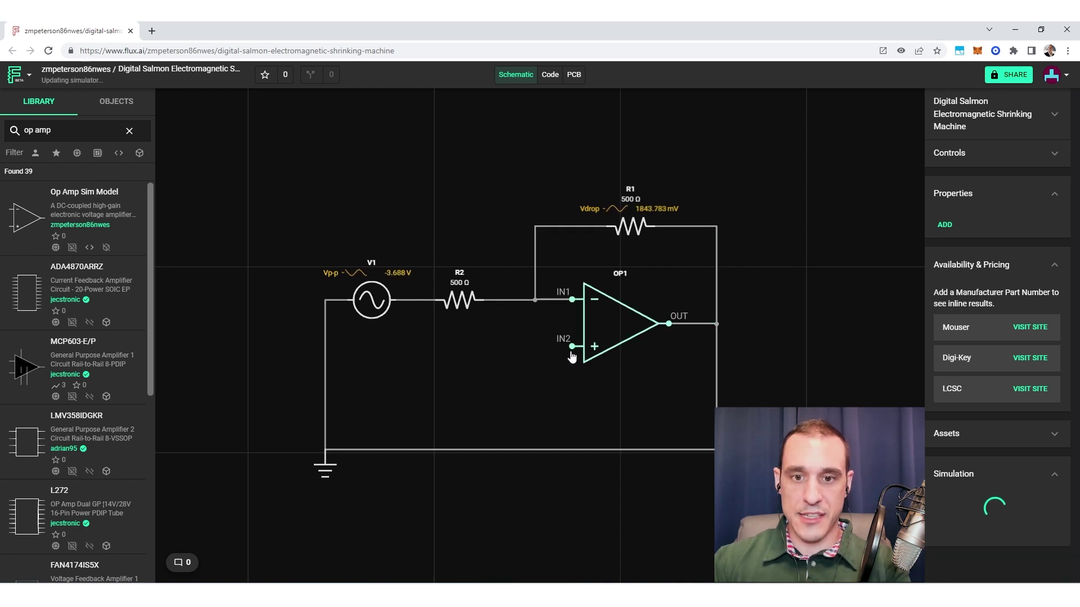
{"action": "left_click_drag", "start_coordinate": [573, 353], "coordinate": [525, 450]}
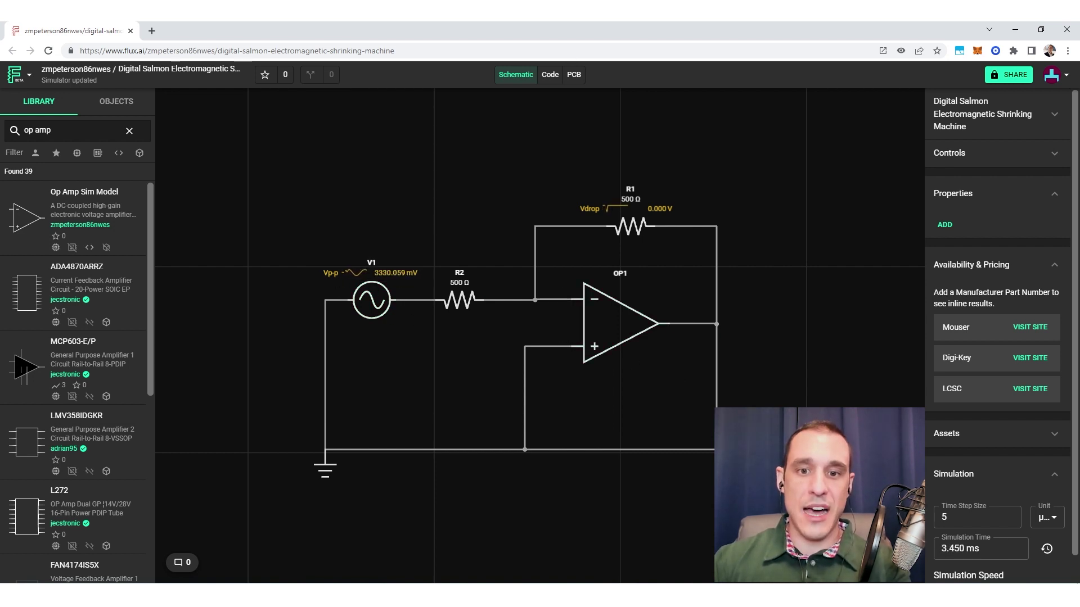
{"action": "left_click", "coordinate": [679, 494]}
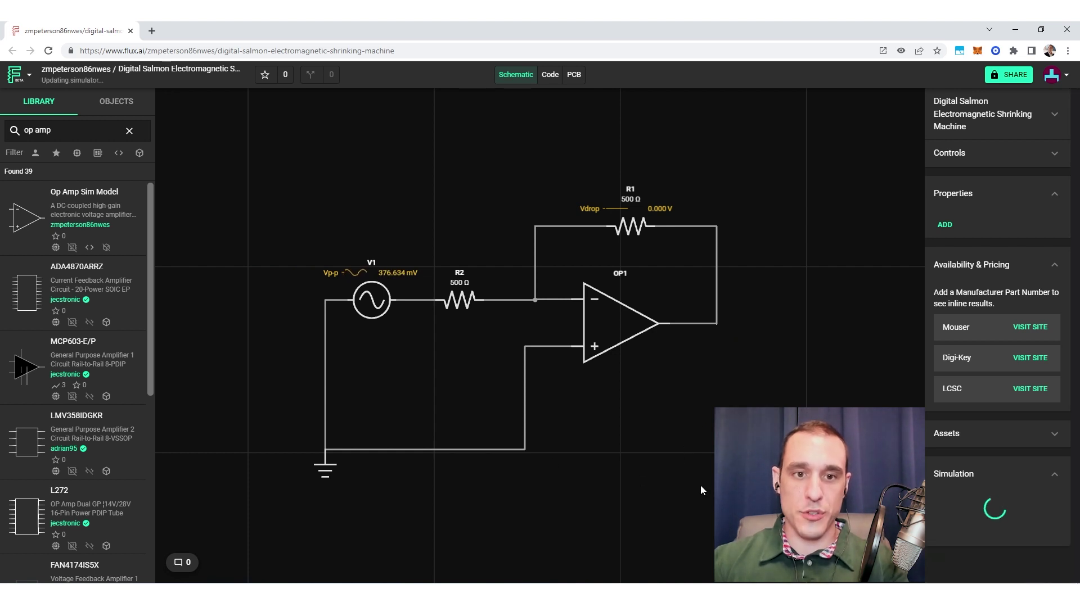
Display OP1's VOut readout on the schematic, reading about -4.933 V.
{"action": "left_click", "coordinate": [619, 329]}
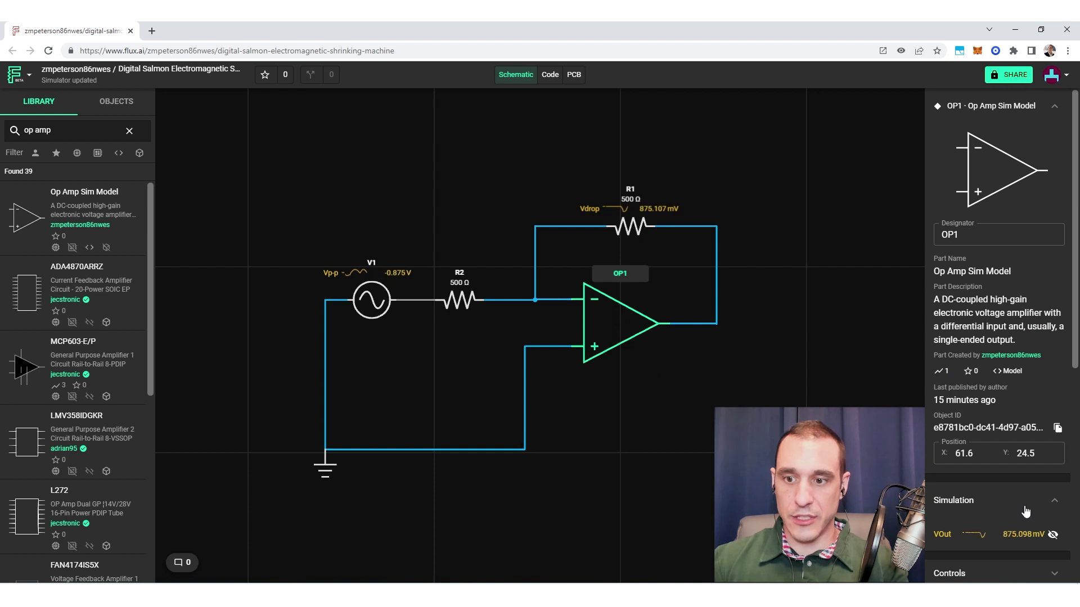
{"action": "left_click", "coordinate": [1052, 535]}
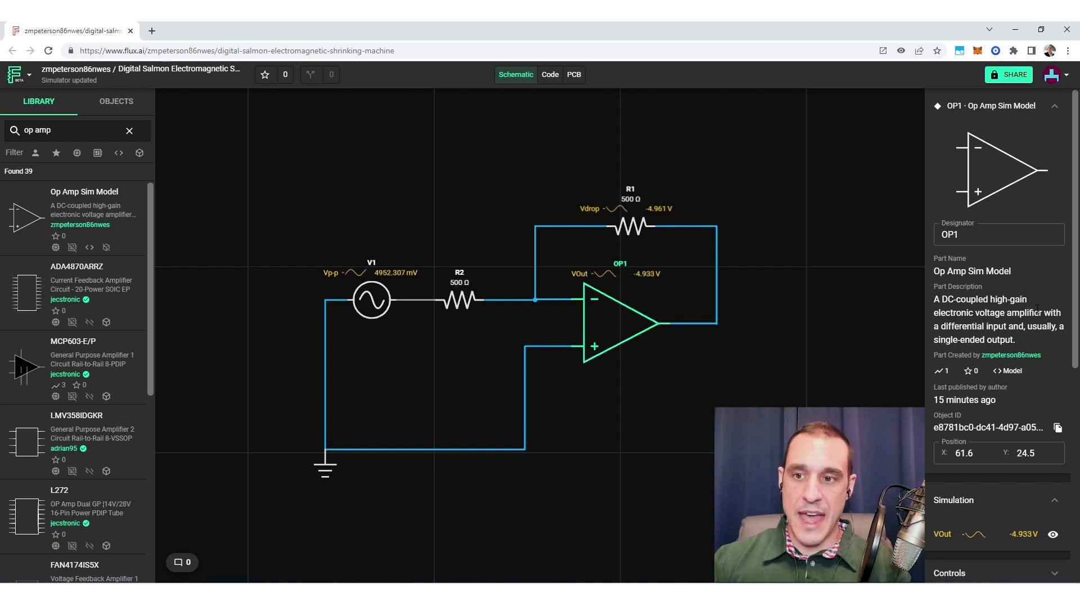
{"action": "scroll", "coordinate": [1012, 315], "scroll_direction": "down", "scroll_amount": 4}
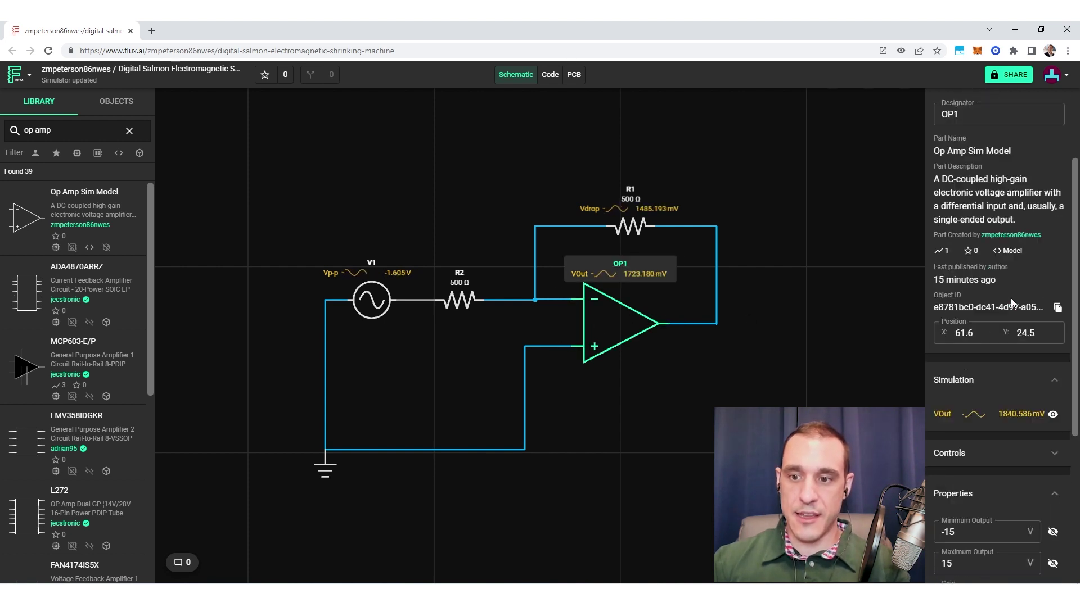
{"action": "scroll", "coordinate": [1012, 306], "scroll_direction": "down", "scroll_amount": 1}
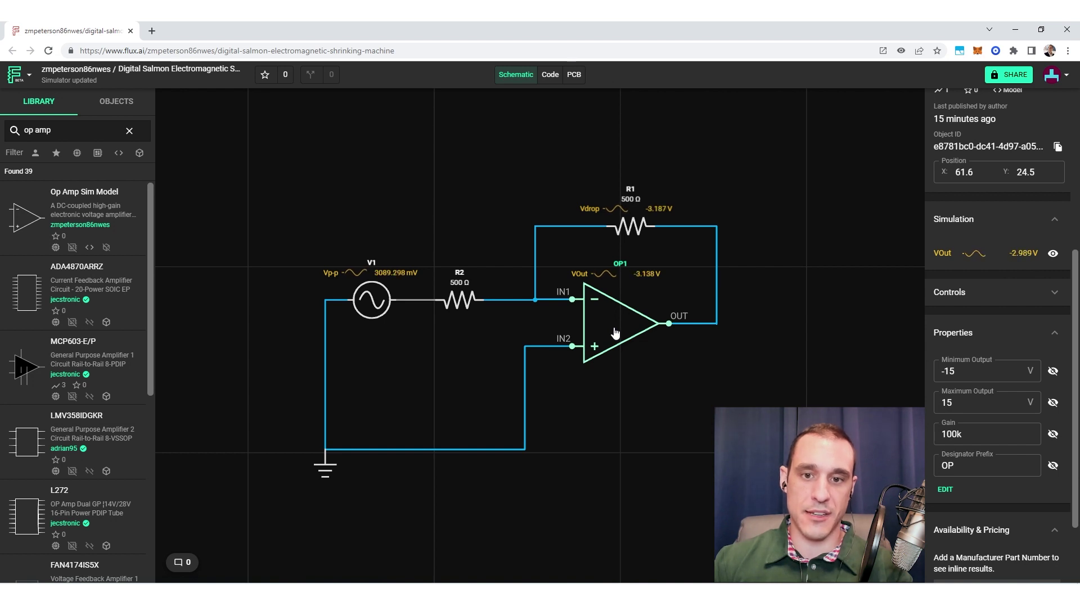
{"action": "right_click", "coordinate": [616, 333]}
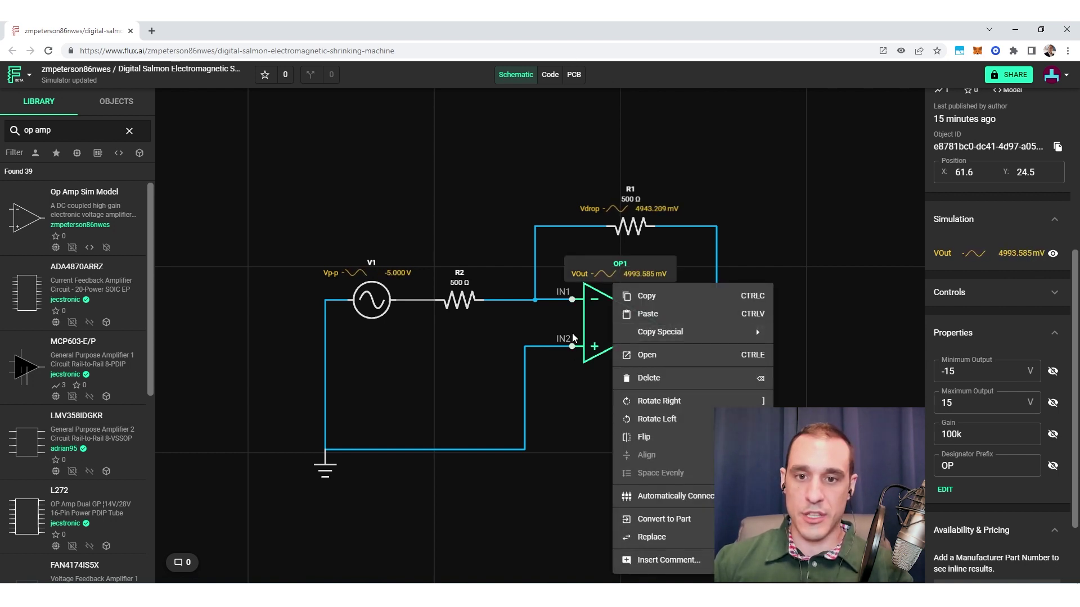
{"action": "left_click", "coordinate": [646, 358]}
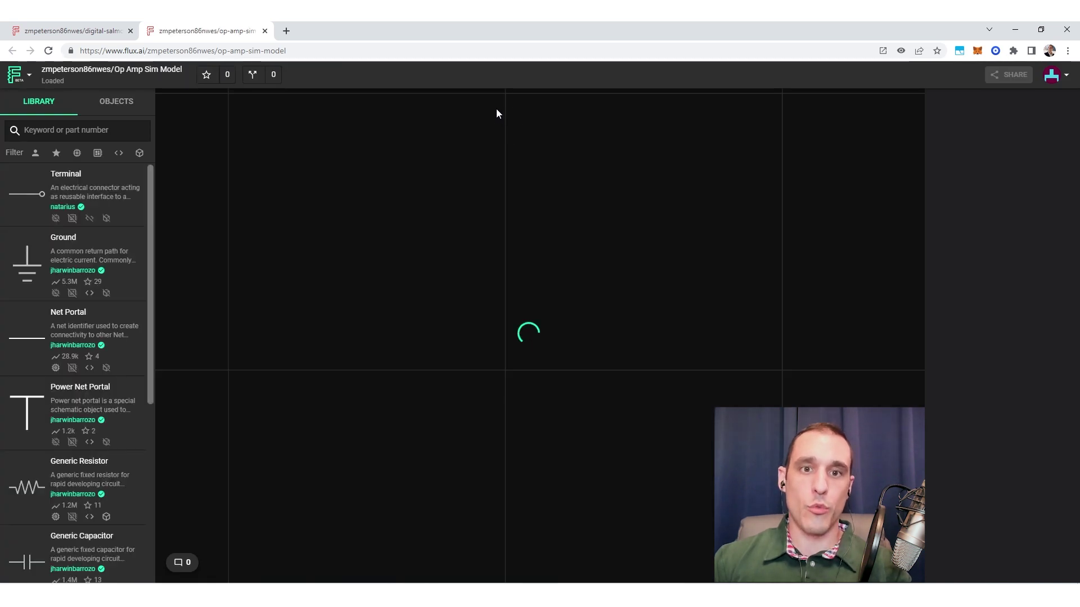
{"action": "left_click", "coordinate": [550, 79]}
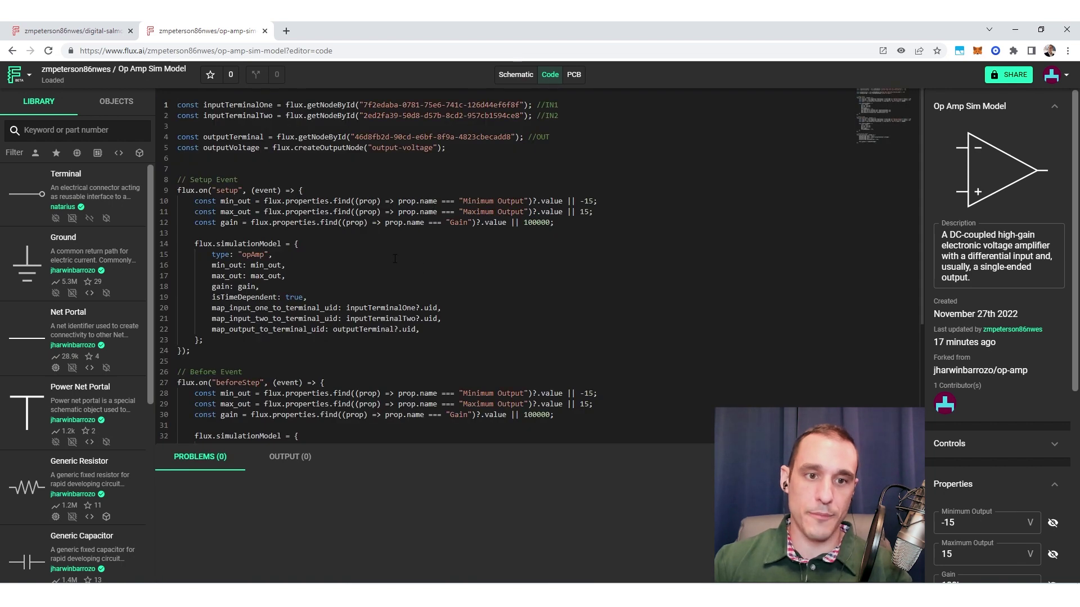
{"action": "scroll", "coordinate": [1021, 345], "scroll_direction": "down", "scroll_amount": 5}
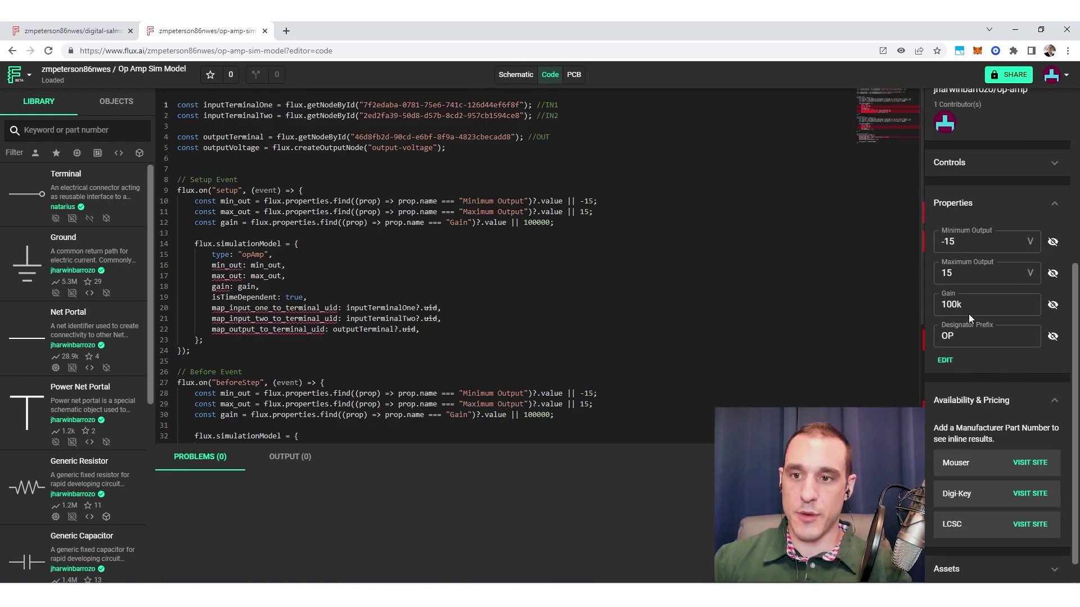
{"action": "key", "text": "alt+Left"}
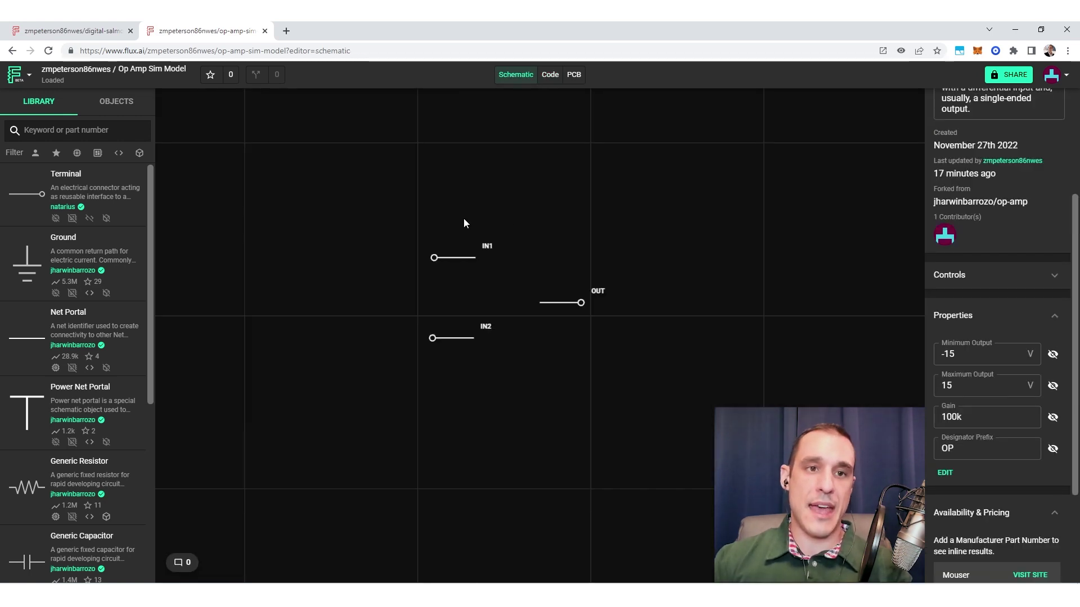
{"action": "key", "text": "ctrl+w"}
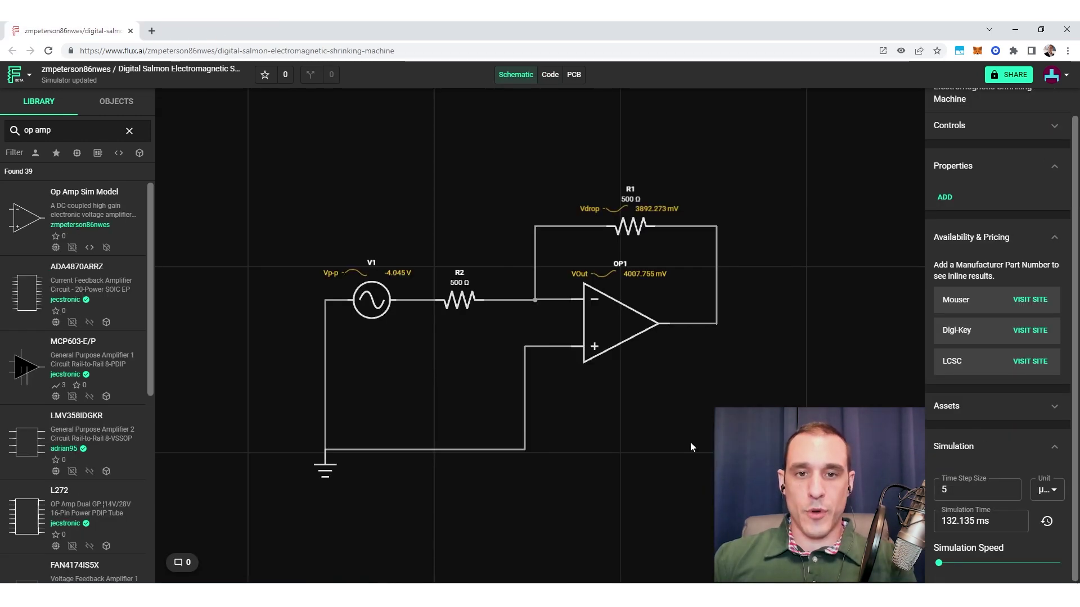